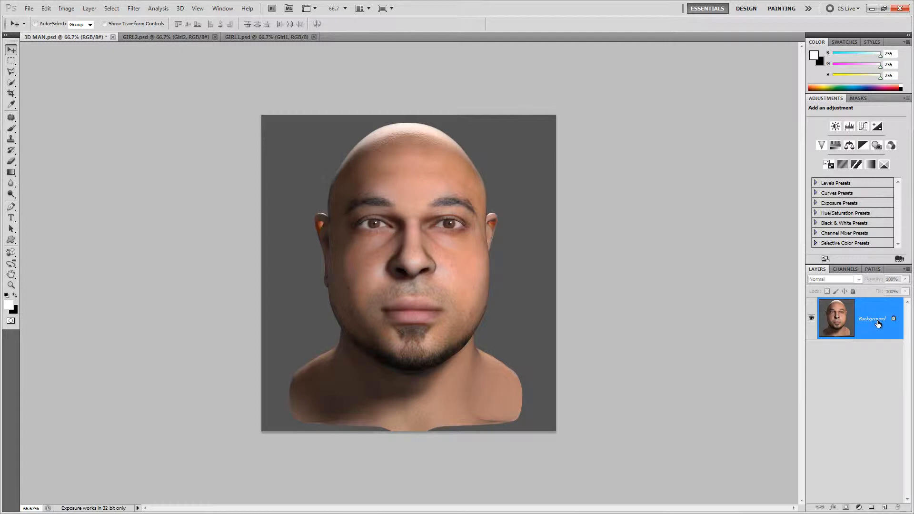
Step: Duplicate the Background layer of the 3D MAN image and open the Liquify filter on the copy
drag(875, 324, 885, 508)
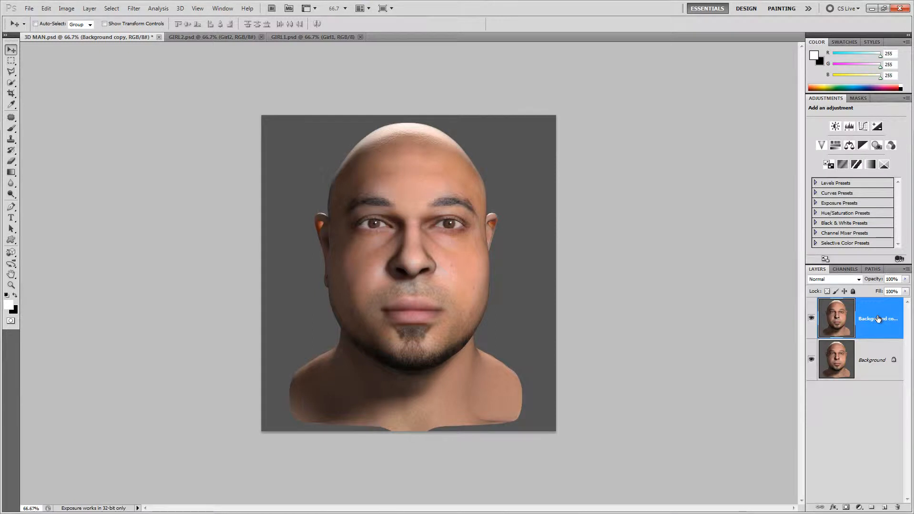
click(130, 9)
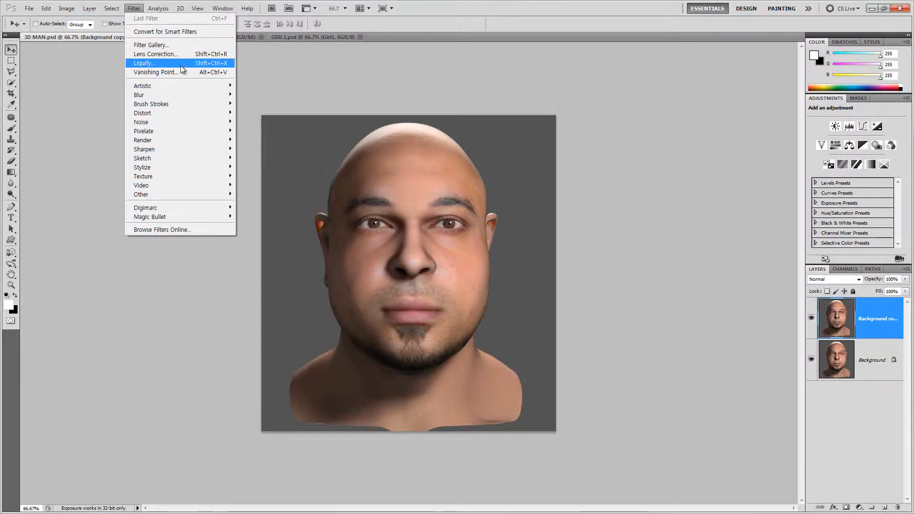
click(181, 65)
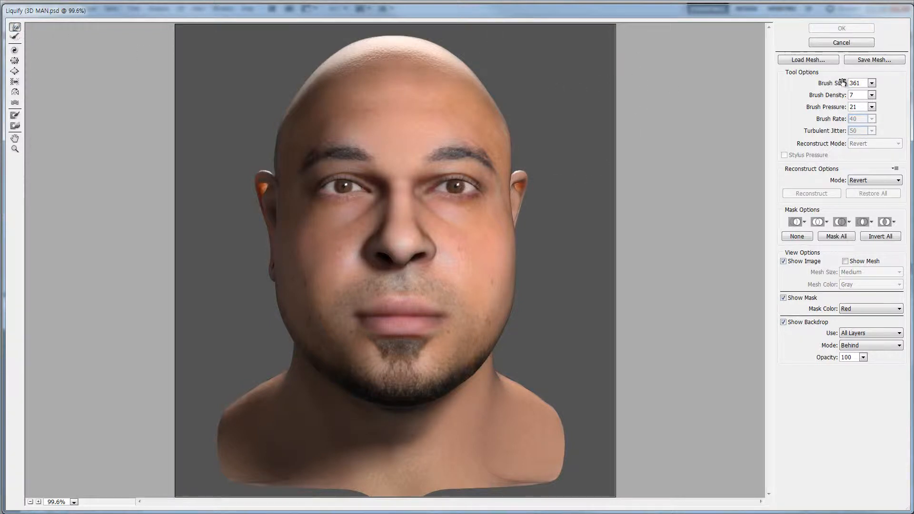
Step: Push the lower jawline inward with the Forward Warp tool at brush size 361 and compare it with the original through the backdrop opacity
click(871, 86)
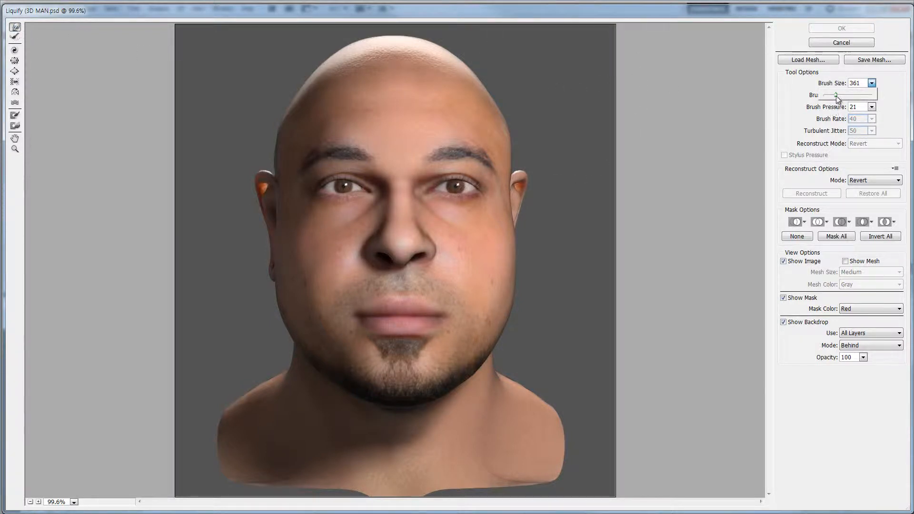
drag(837, 96, 836, 96)
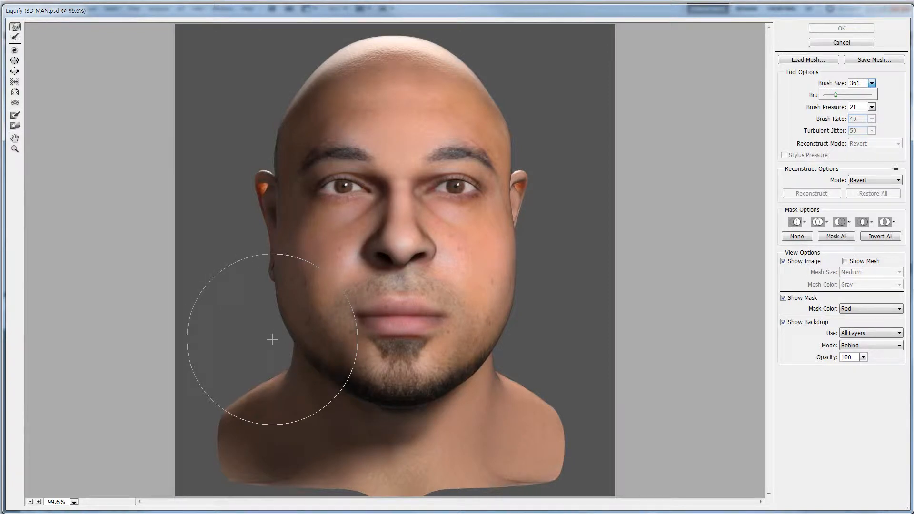
drag(271, 338, 281, 335)
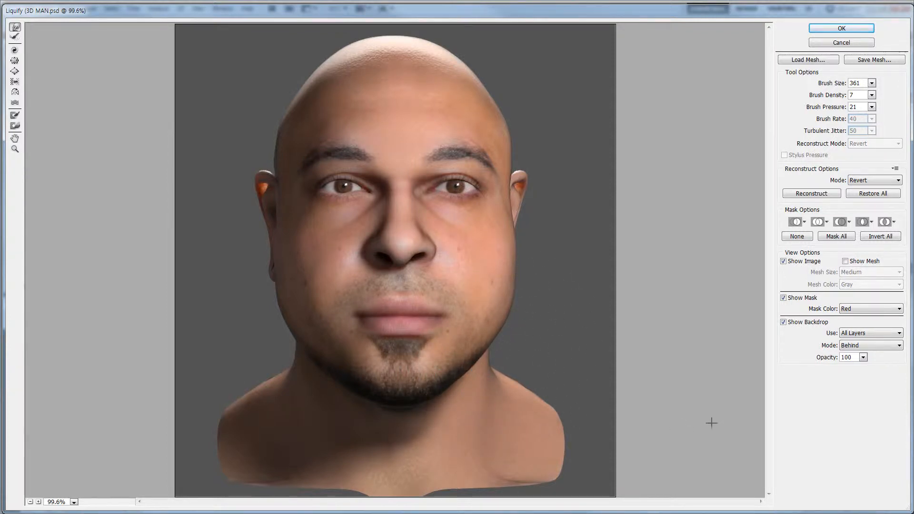
click(863, 357)
drag(862, 370, 886, 367)
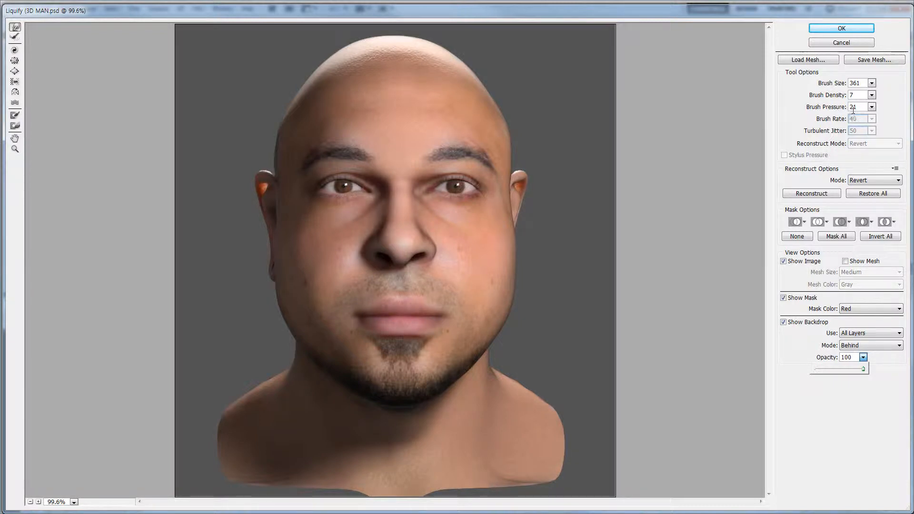
Step: Try warping the cheek inward at brush pressure 100, undo that stroke, and set the brush pressure to 20
click(872, 107)
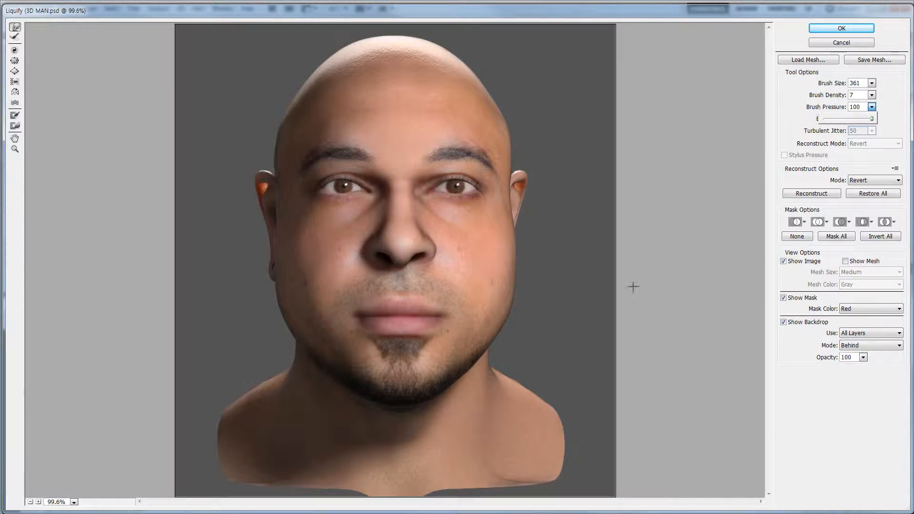
drag(575, 273, 455, 271)
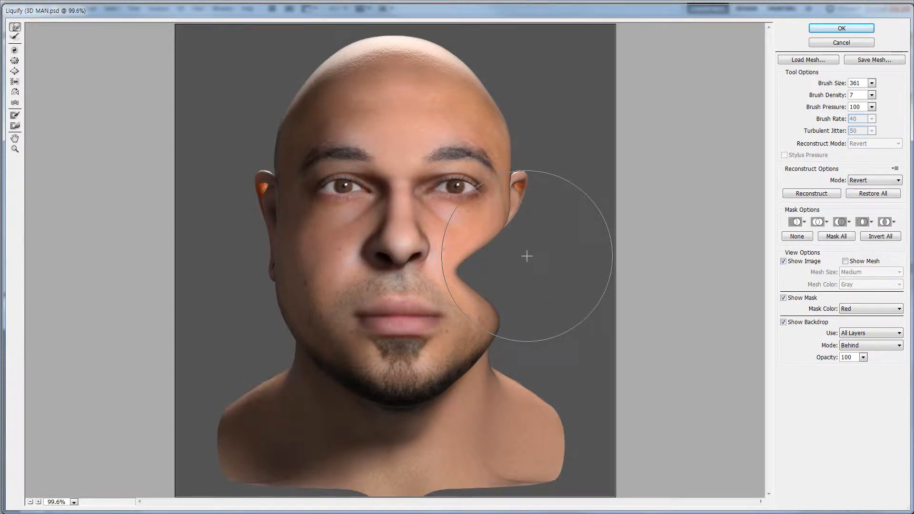
key(ctrl+z)
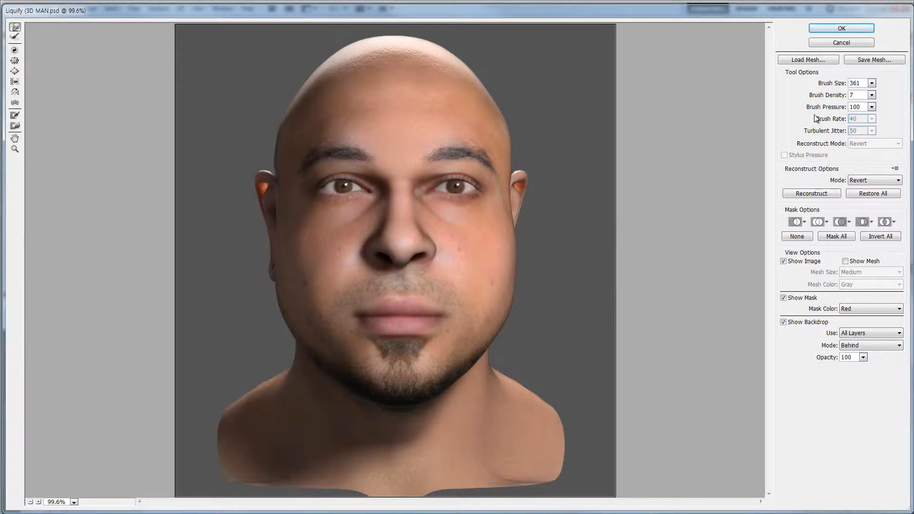
click(872, 107)
drag(873, 119, 833, 125)
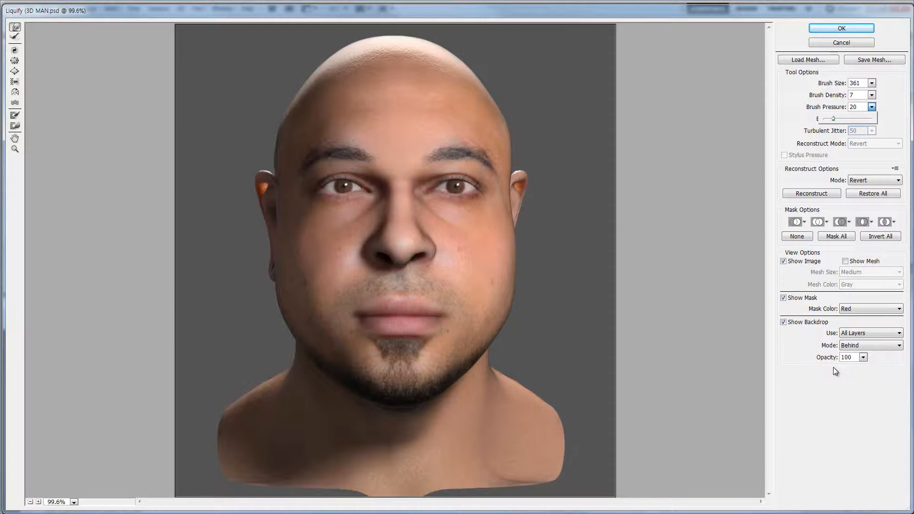
Step: Compare the warped jaw with the original through the backdrop opacity and restore the jaw with the Reconstruct tool
click(864, 357)
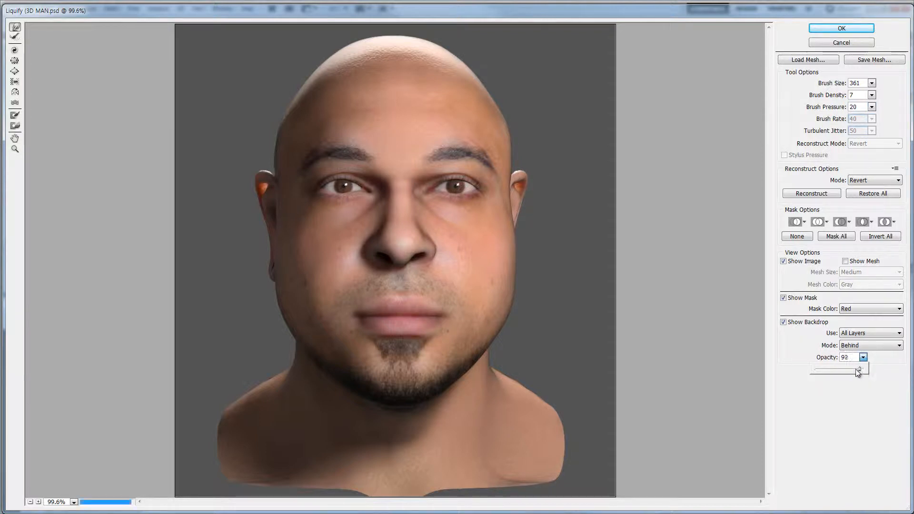
mouse_move(863, 369)
mouse_down()
mouse_move(812, 370)
mouse_move(873, 369)
mouse_up()
click(15, 37)
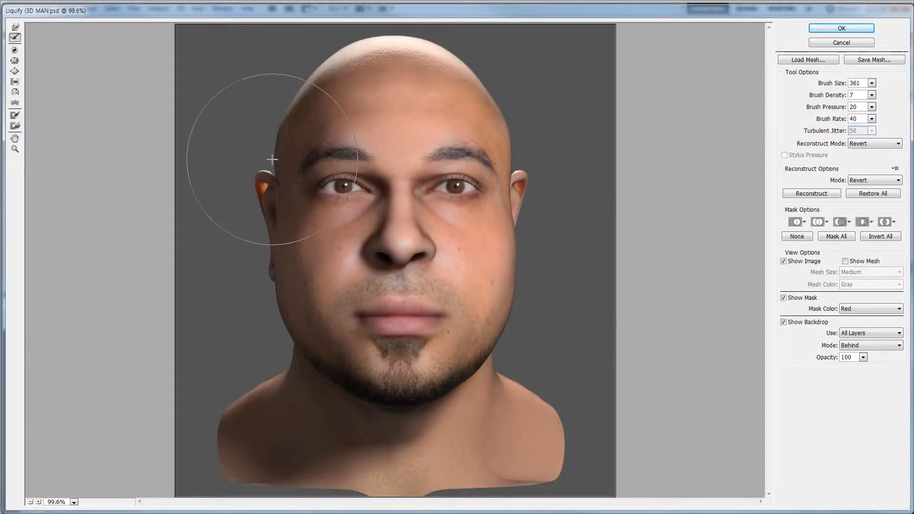
Step: Twirl the two eyes in opposite directions with the Twirl Clockwise tool at brush pressure 100, and leave Liquify without applying
click(14, 51)
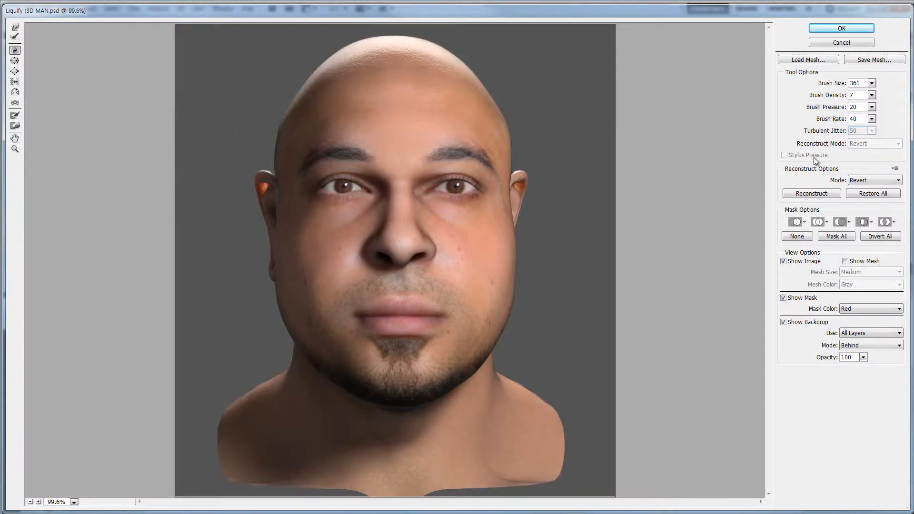
click(872, 108)
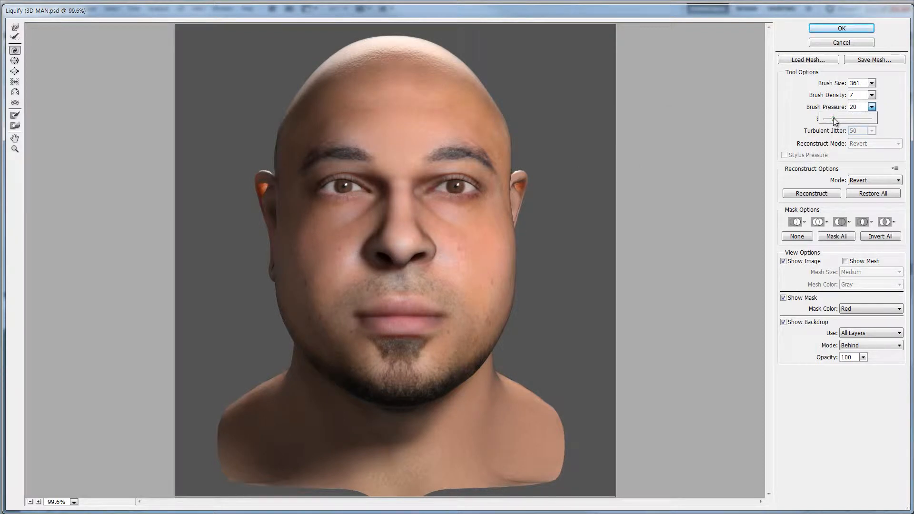
drag(838, 119, 902, 122)
click(345, 186)
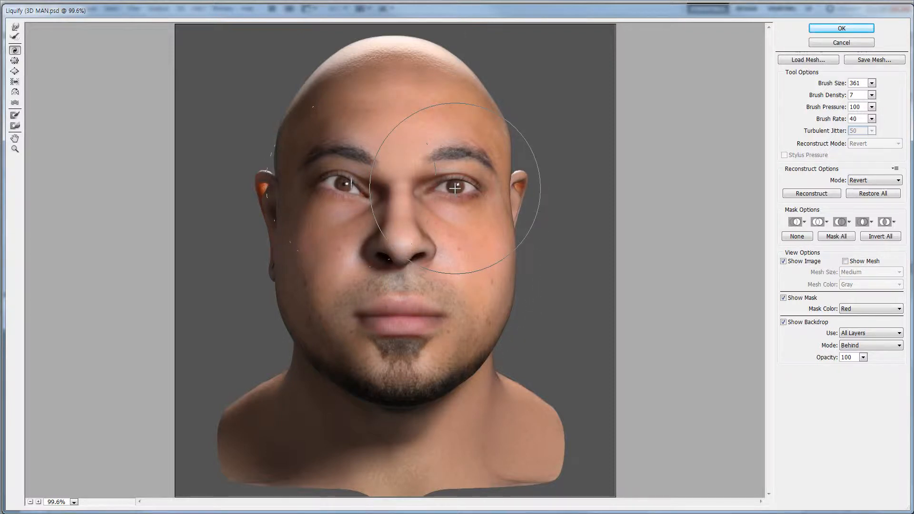
key(alt)
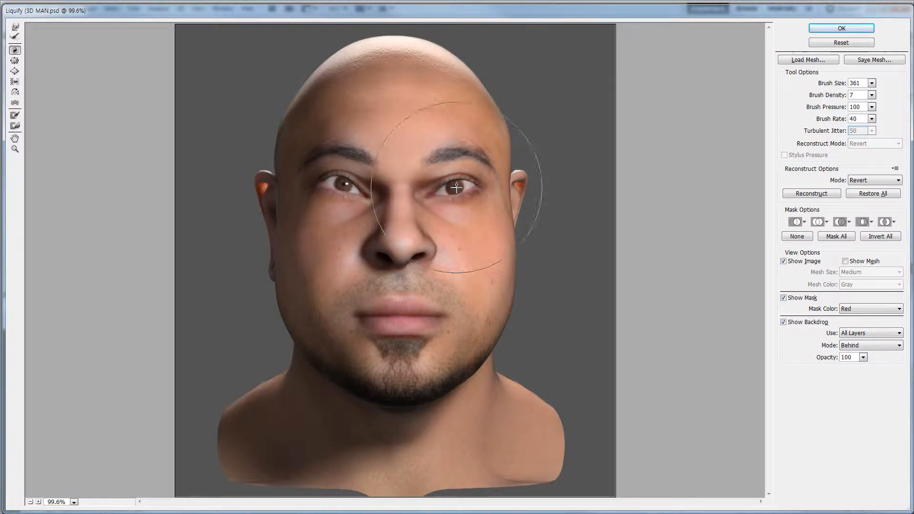
alt+click(456, 188)
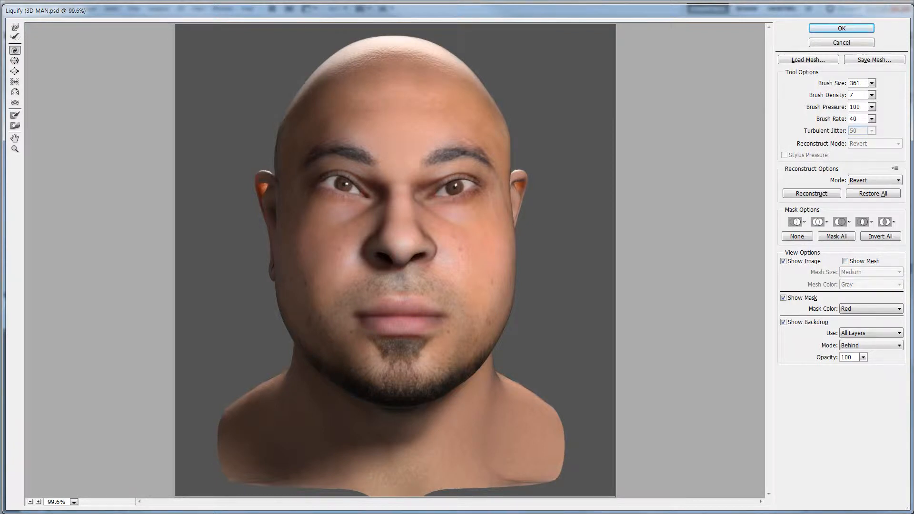
click(831, 43)
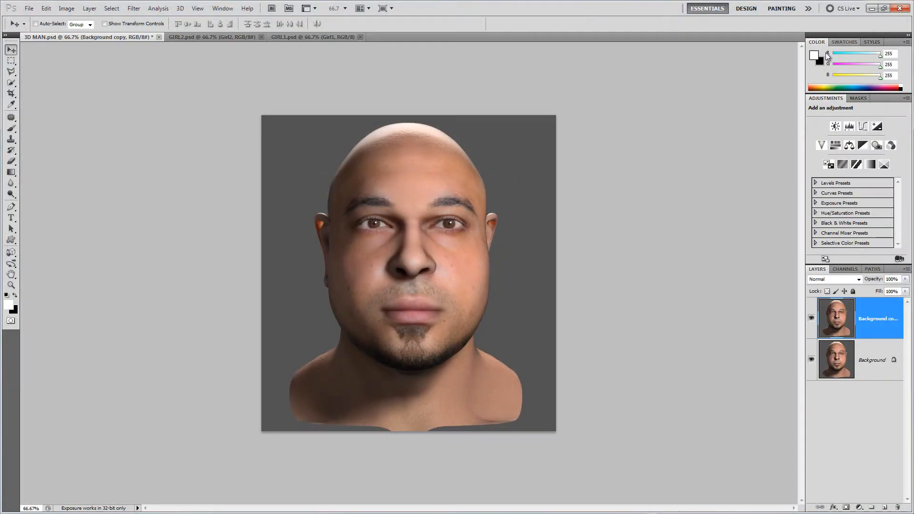
Step: Switch to the GIRL2 image, open it in the Liquify filter and set the brush pressure to 20
click(213, 38)
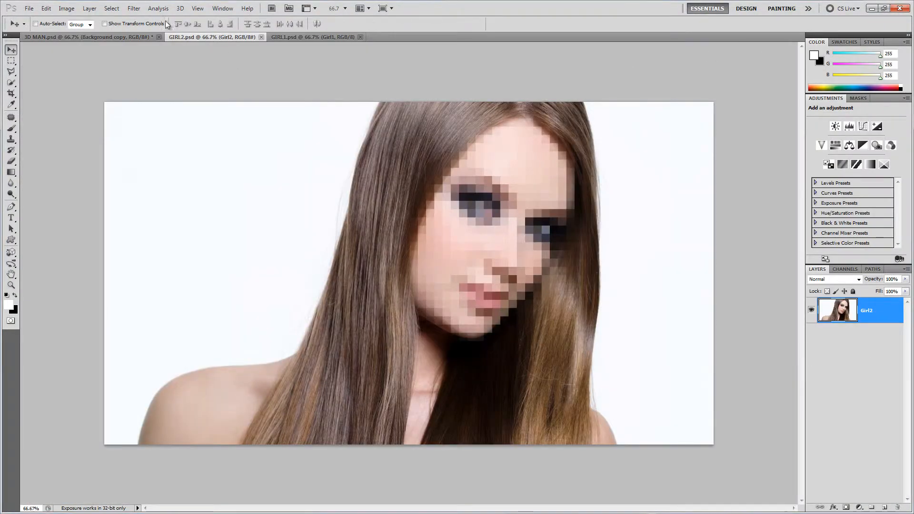
click(134, 8)
click(145, 64)
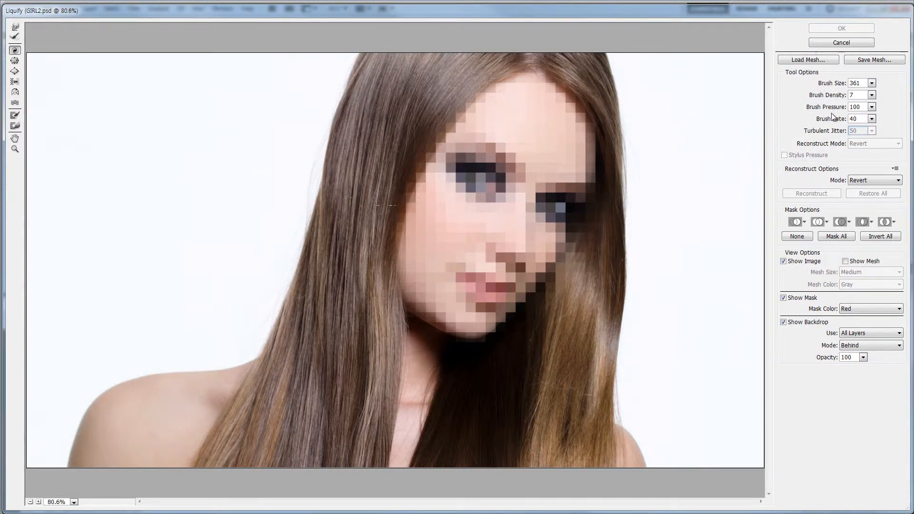
click(873, 106)
drag(871, 118, 833, 127)
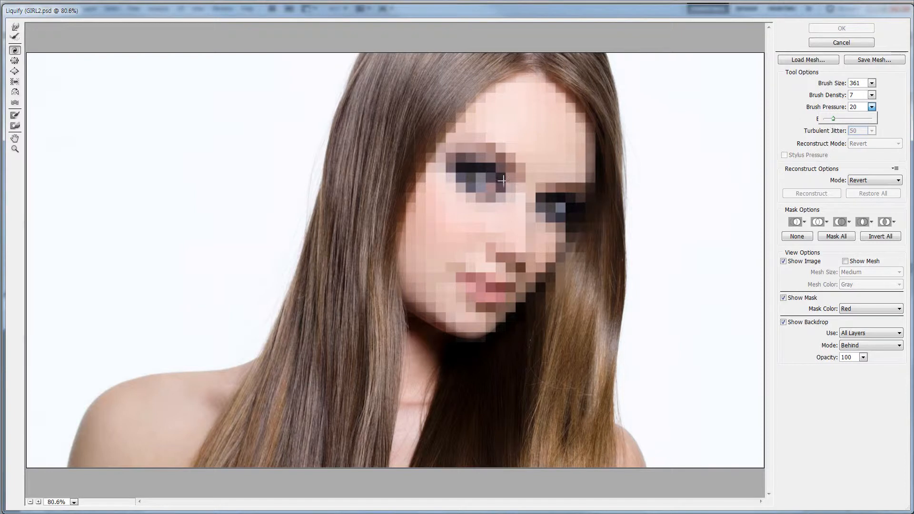
Step: Twirl the woman's long straight hair in alternating directions to form waves, and compare it with the original through the backdrop opacity
click(378, 129)
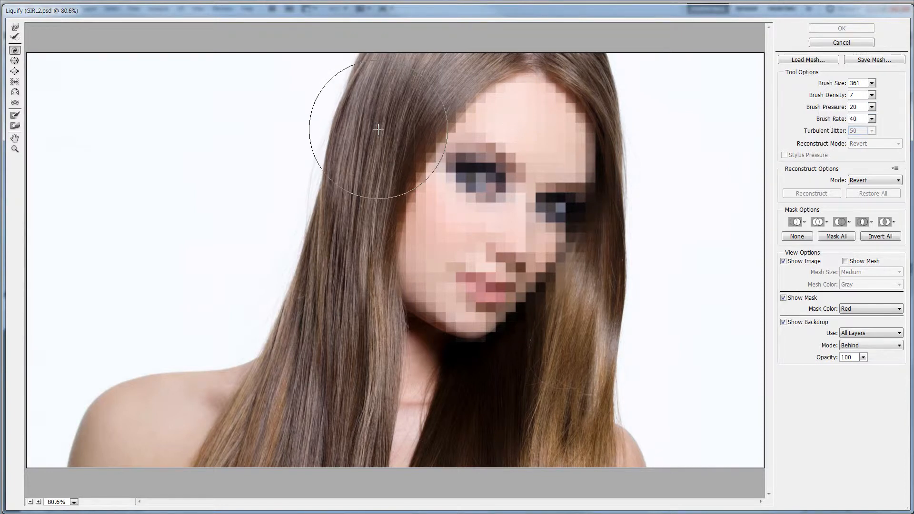
click(368, 147)
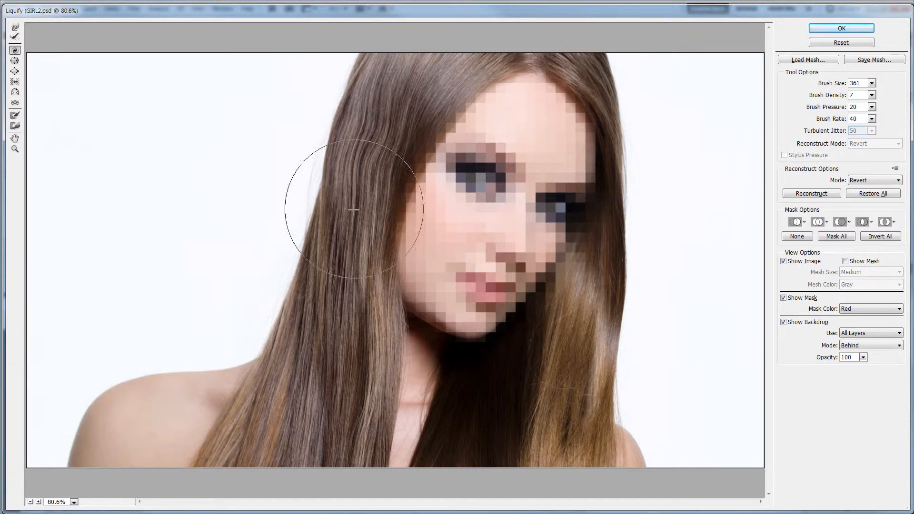
key(alt)
mouse_move(349, 213)
mouse_down()
mouse_move(364, 190)
mouse_move(349, 190)
mouse_move(364, 210)
mouse_move(362, 248)
mouse_up()
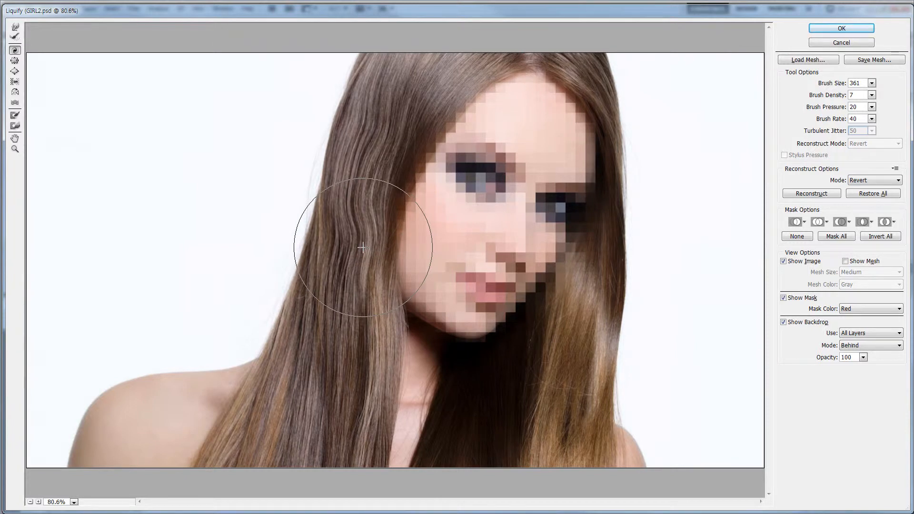
mouse_move(362, 248)
mouse_down()
mouse_move(380, 166)
mouse_move(346, 216)
mouse_up()
mouse_move(327, 296)
mouse_down()
mouse_move(314, 318)
mouse_move(326, 324)
mouse_move(339, 365)
mouse_move(299, 385)
mouse_move(318, 396)
mouse_move(329, 429)
mouse_move(342, 387)
mouse_up()
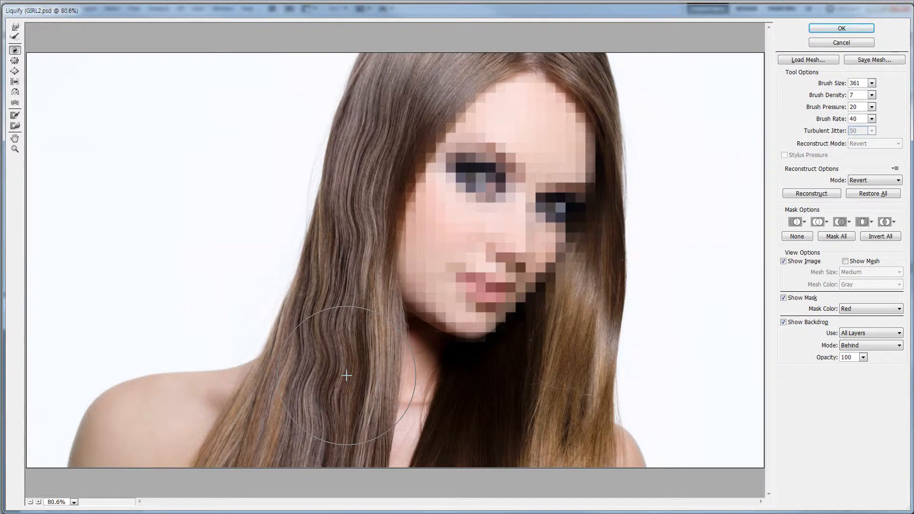
click(864, 357)
mouse_move(862, 368)
mouse_down()
mouse_move(811, 373)
mouse_move(870, 370)
mouse_move(798, 369)
mouse_move(880, 368)
mouse_up()
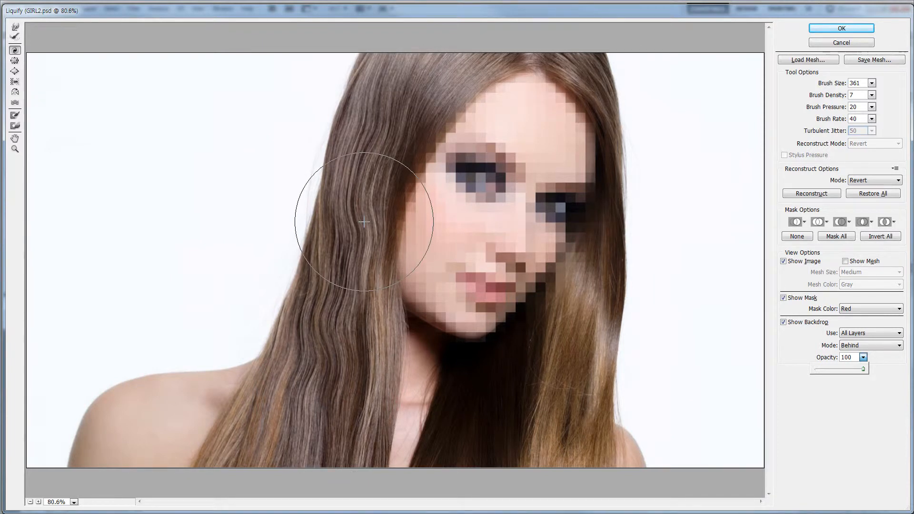
Step: Undo all the hair twirls and leave the Liquify filter without applying changes
key(alt)
key(ctrl+alt+z)
key(ctrl+alt+z)
key(ctrl+alt+z)
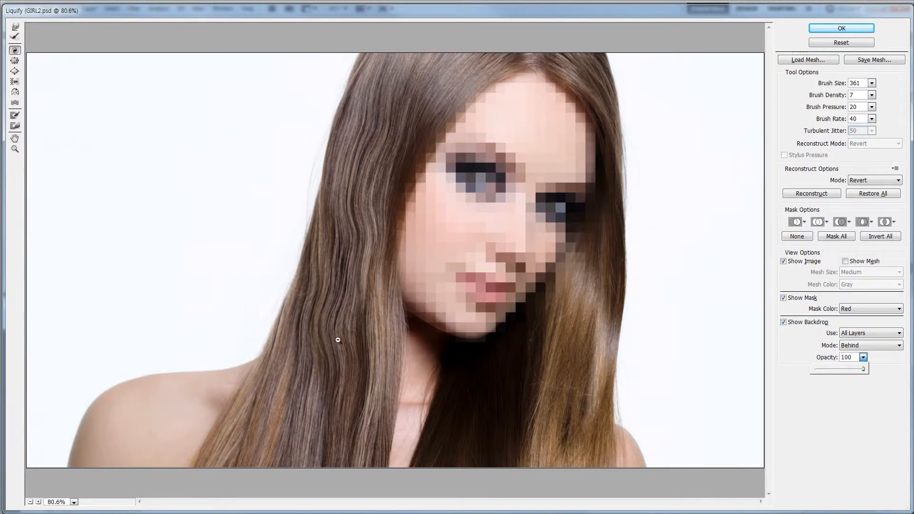
key(ctrl+alt+z)
key(ctrl+alt+z)
key(ctrl+alt+z)
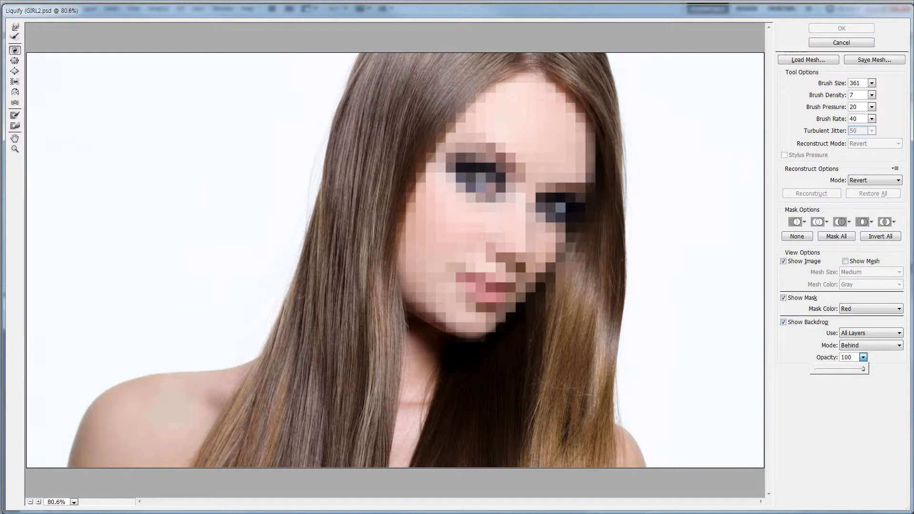
click(842, 42)
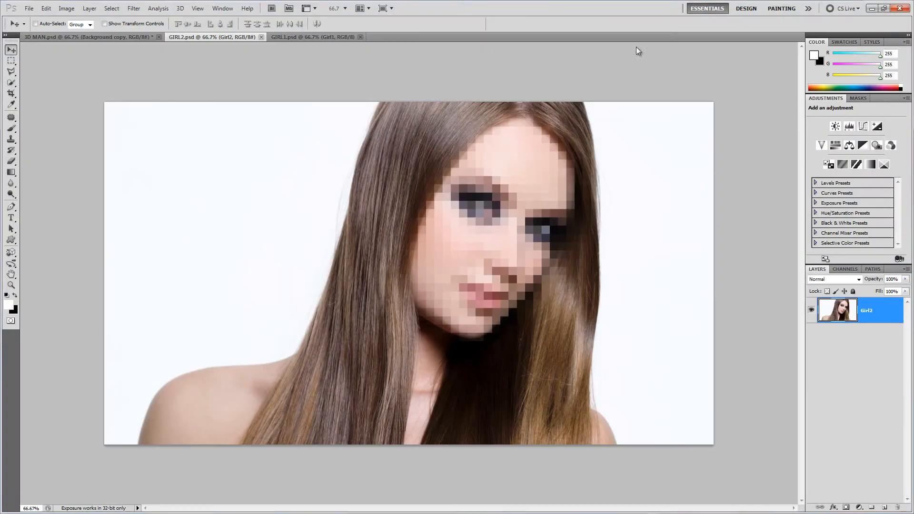
Step: Return to the 3D MAN image and open its Background copy layer in the Liquify filter
click(96, 37)
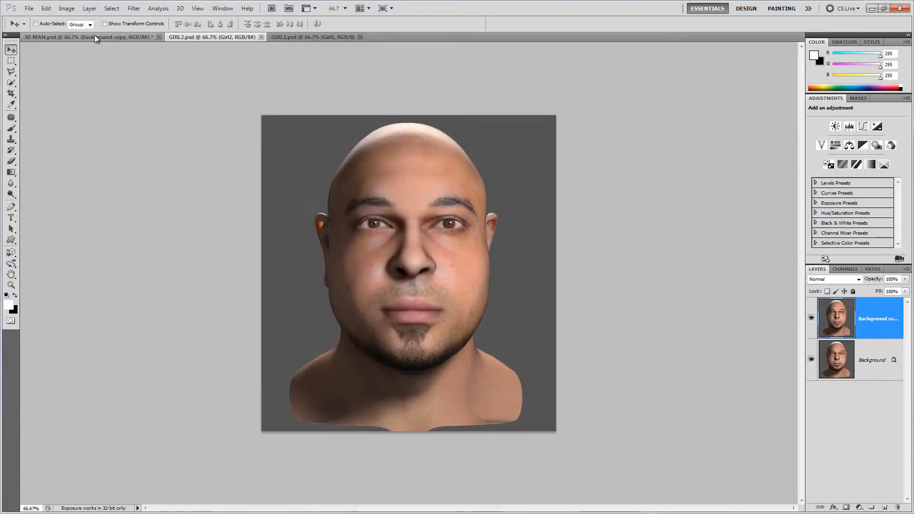
click(134, 8)
click(148, 64)
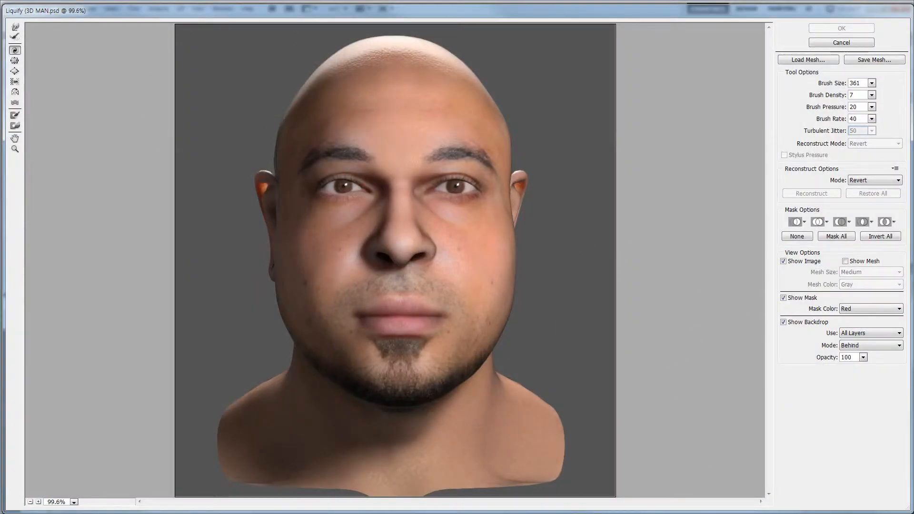
Step: Shrink the man's nose with the Pucker tool at brush size 361 and compare it with the original through the backdrop opacity
click(16, 62)
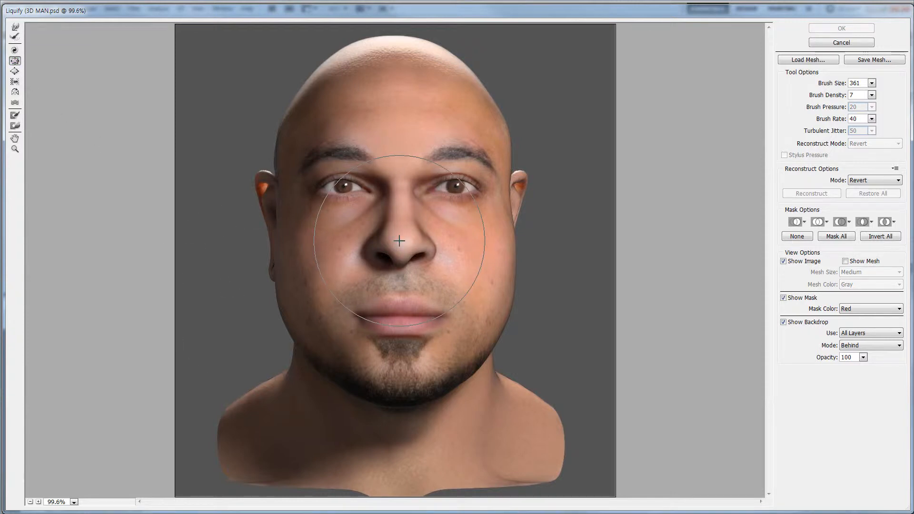
click(400, 242)
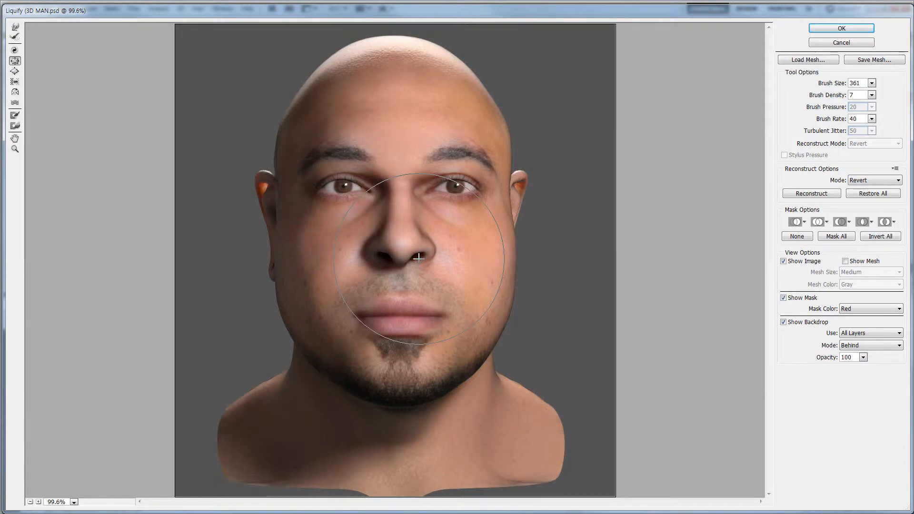
click(863, 358)
mouse_move(863, 370)
mouse_down()
mouse_move(797, 371)
mouse_move(880, 369)
mouse_move(788, 370)
mouse_move(881, 369)
mouse_up()
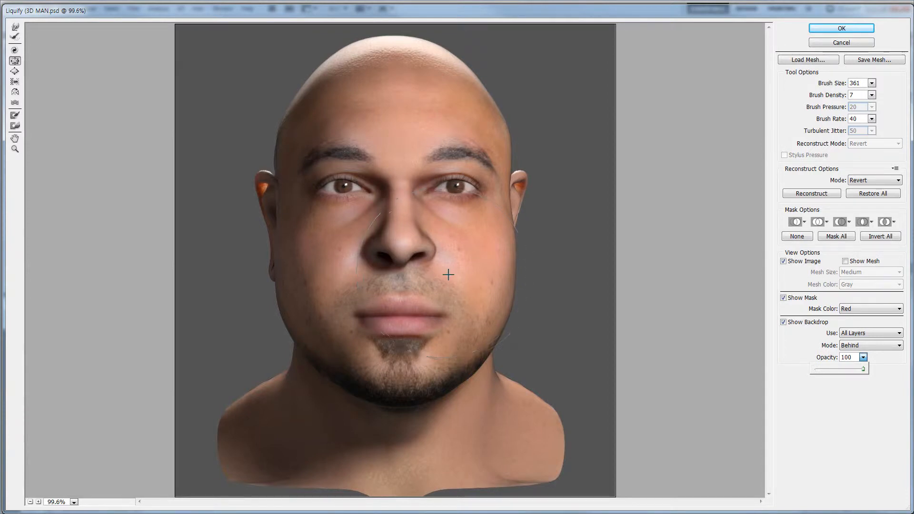
Step: Shrink the man's mouth with the Pucker tool and enlarge both eyes with the Bloat tool, comparing with the original through the backdrop opacity
click(403, 316)
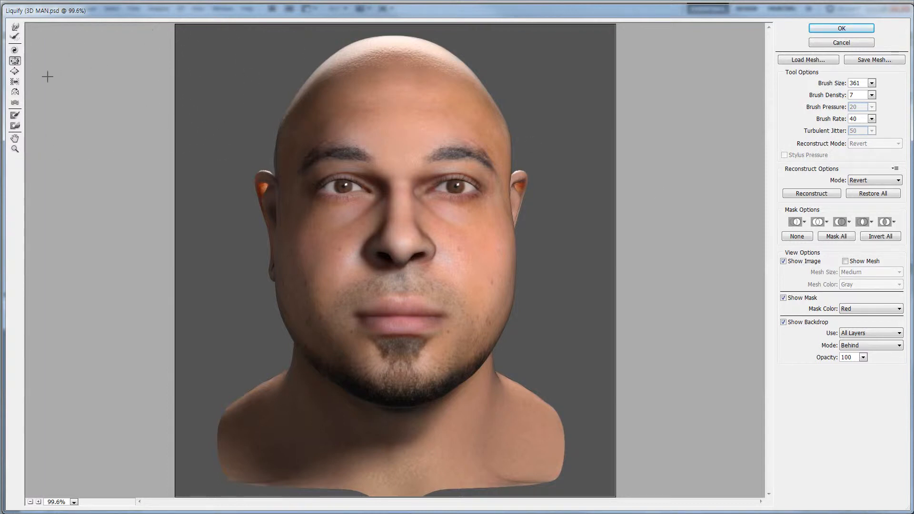
click(15, 72)
click(343, 186)
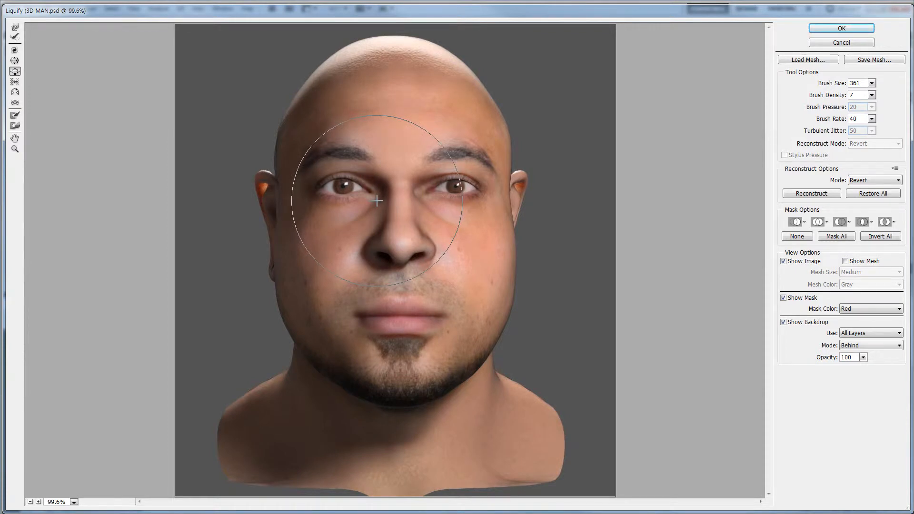
click(456, 186)
click(863, 357)
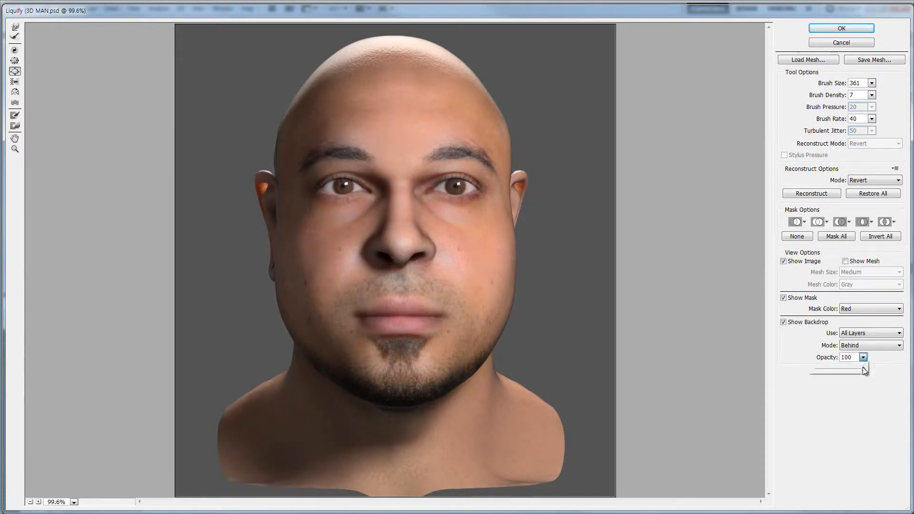
mouse_move(862, 369)
mouse_down()
mouse_move(798, 370)
mouse_move(885, 370)
mouse_move(793, 367)
mouse_move(904, 372)
mouse_up()
Step: Push the sides of the man's head inward and the middle of his face up and down with the Push Left tool at pressure 20
click(16, 83)
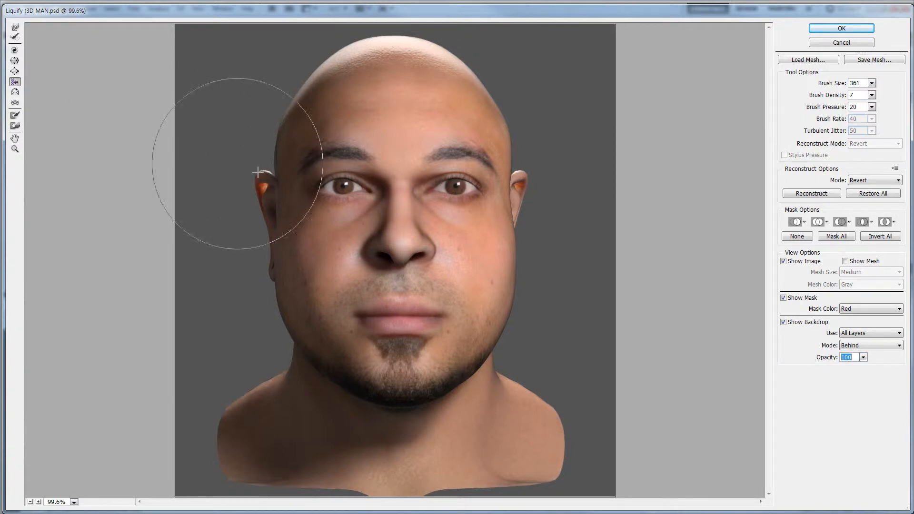
mouse_move(243, 78)
mouse_down()
mouse_move(239, 287)
mouse_move(222, 367)
mouse_move(232, 319)
mouse_up()
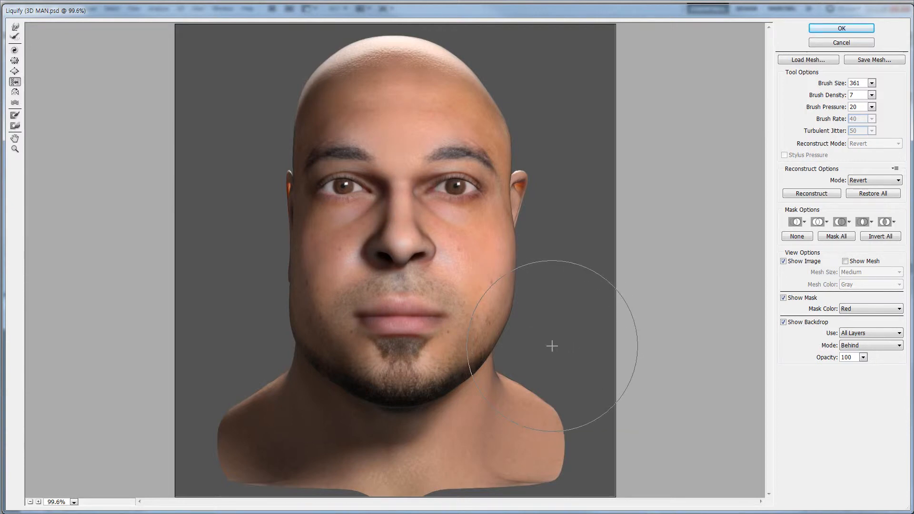
drag(549, 341, 543, 71)
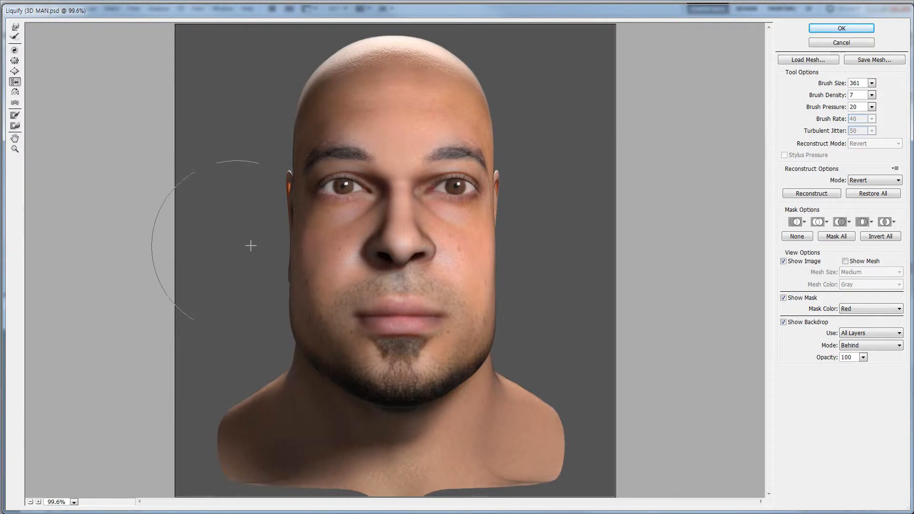
drag(249, 244, 514, 245)
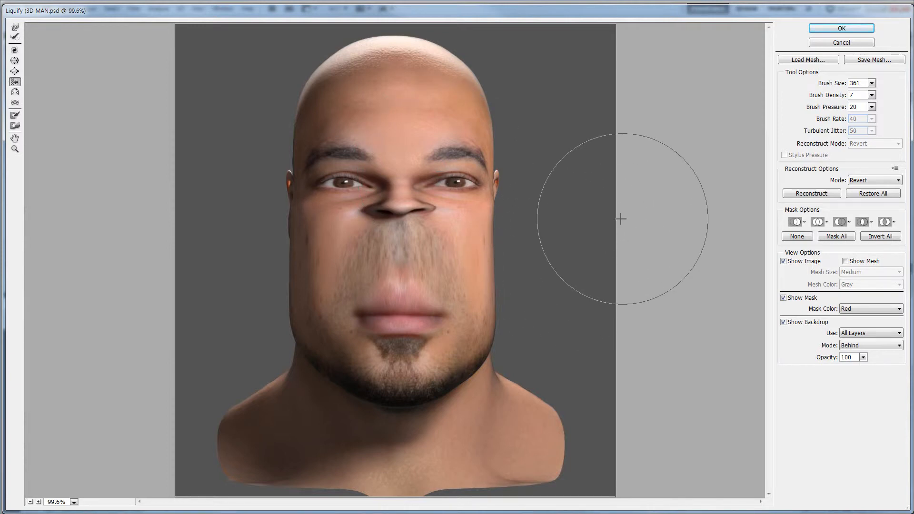
drag(514, 219, 285, 219)
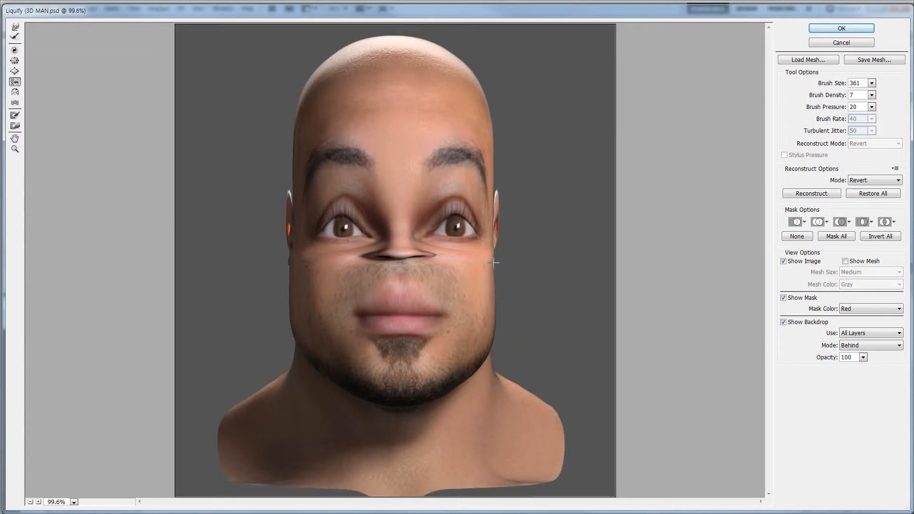
Step: Undo all the Push Left strokes made on the man's head and face
key(ctrl+alt+z)
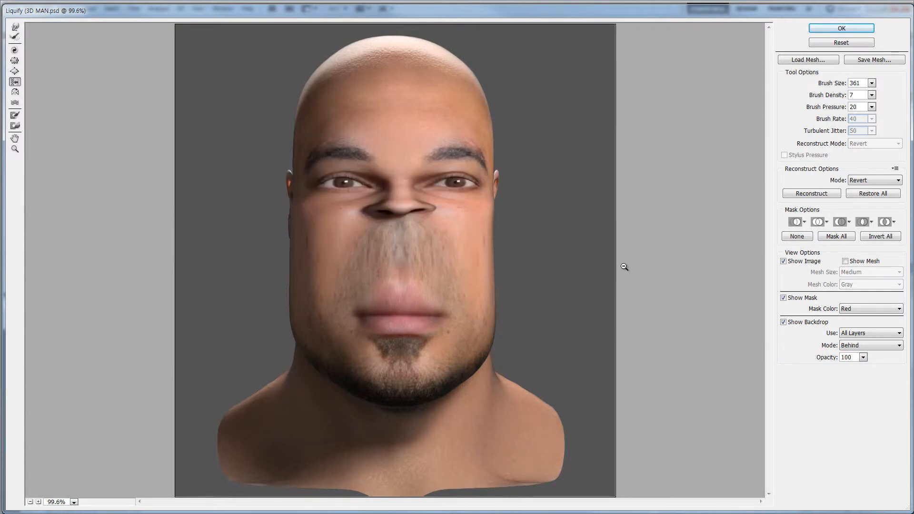
key(ctrl+alt+z)
key(ctrl+alt+z)
key(ctrl+alt+z)
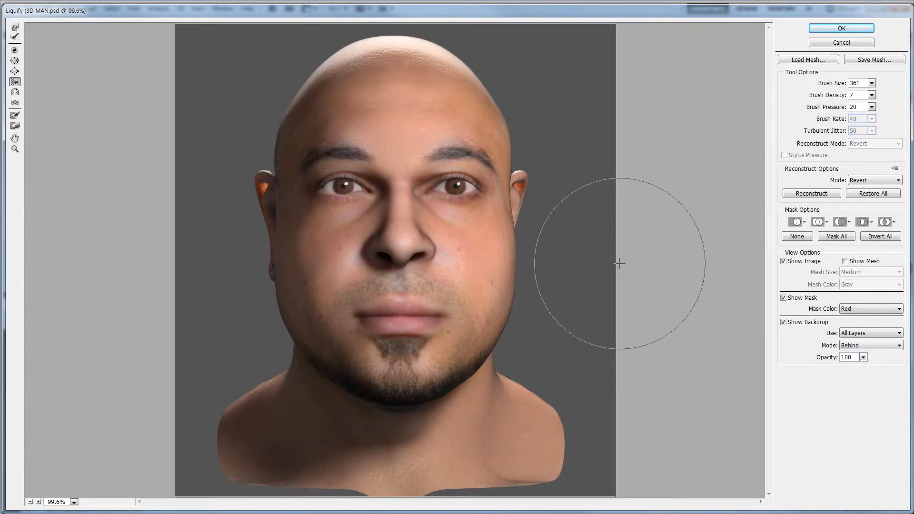
Step: Set the brush pressure to 9, try enlarging and shrinking the face with circular Push Left strokes, and leave Liquify without applying them
click(873, 107)
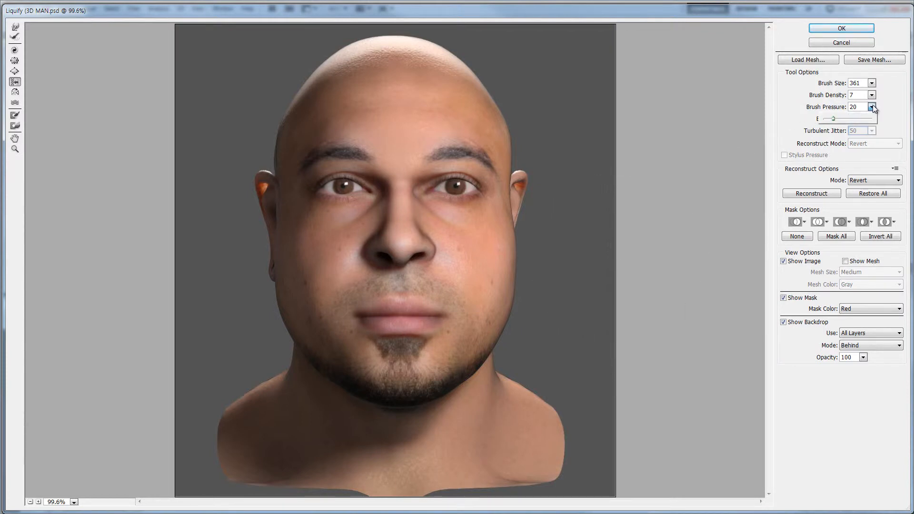
drag(836, 121, 833, 123)
mouse_move(454, 135)
mouse_down()
mouse_move(473, 162)
mouse_move(478, 224)
mouse_move(445, 308)
mouse_move(394, 333)
mouse_move(347, 327)
mouse_move(330, 309)
mouse_move(306, 238)
mouse_move(309, 168)
mouse_move(324, 135)
mouse_move(371, 97)
mouse_move(465, 103)
mouse_up()
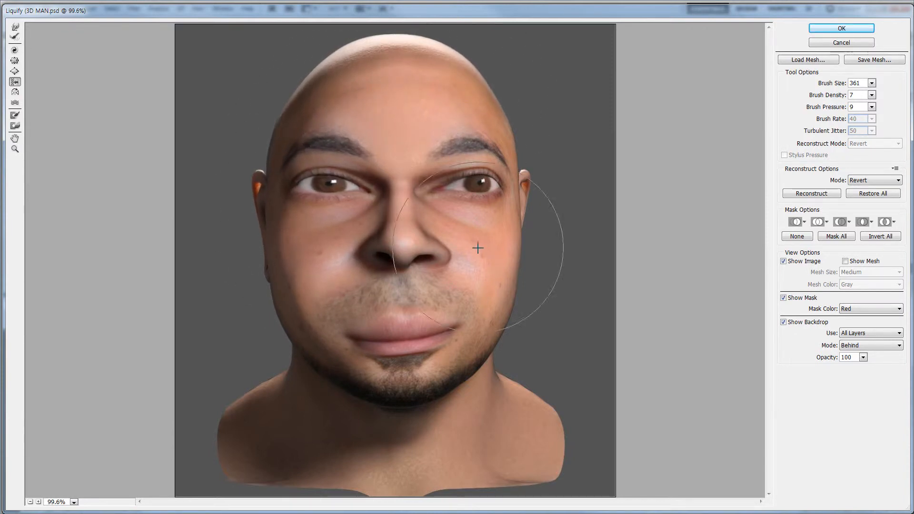
key(ctrl+z)
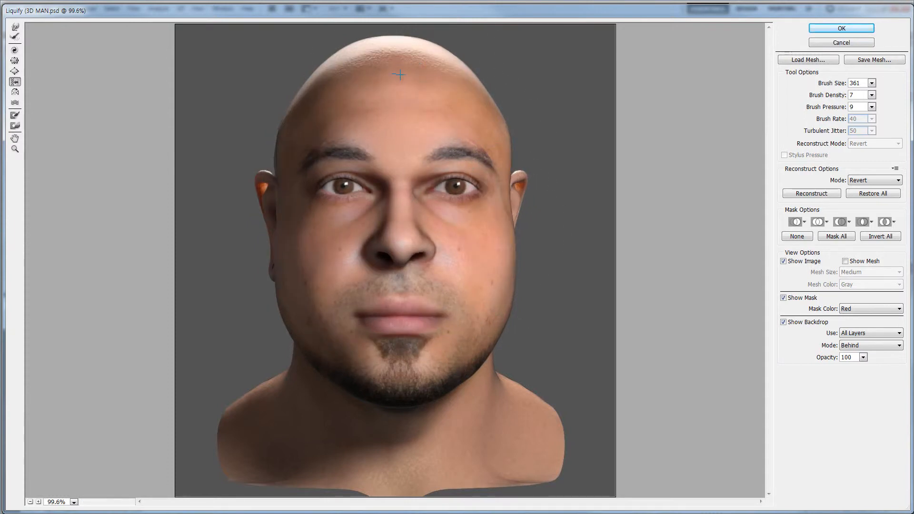
mouse_move(393, 70)
mouse_down()
mouse_move(333, 101)
mouse_move(316, 136)
mouse_move(307, 199)
mouse_move(322, 299)
mouse_move(346, 331)
mouse_move(396, 347)
mouse_move(441, 335)
mouse_move(473, 308)
mouse_move(497, 214)
mouse_move(485, 147)
mouse_move(465, 113)
mouse_move(415, 99)
mouse_up()
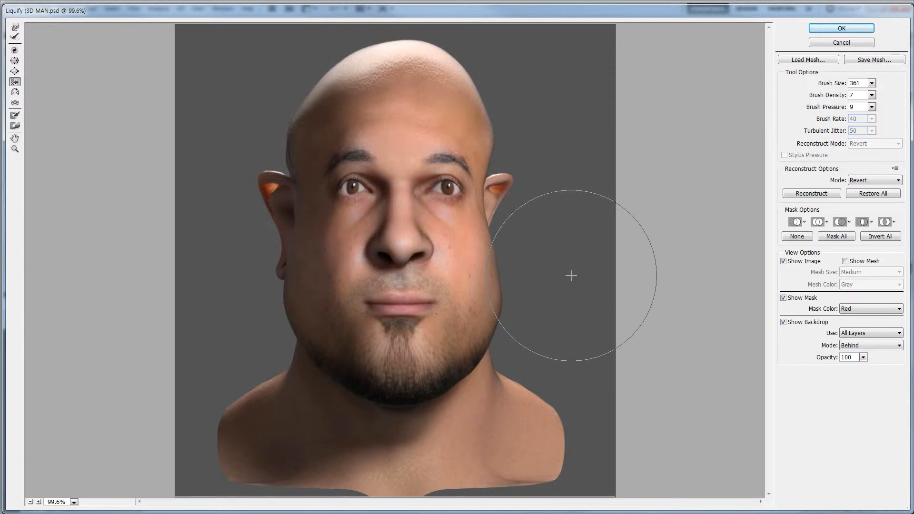
click(841, 42)
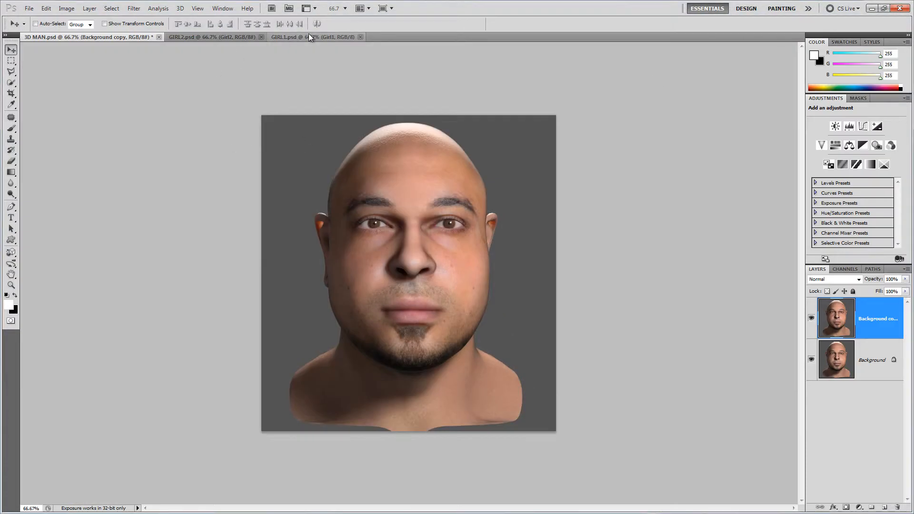
Step: Switch to the GIRL1 image and open it in the Liquify filter
click(269, 38)
click(134, 8)
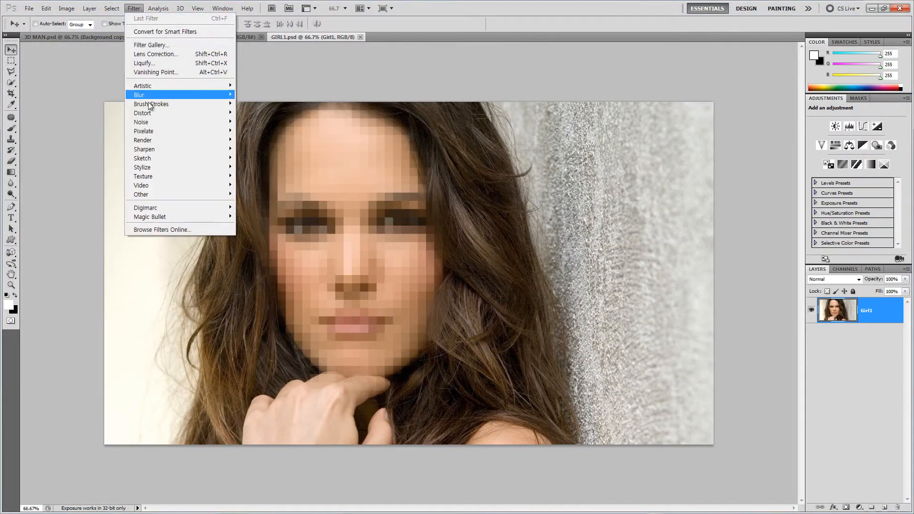
click(151, 67)
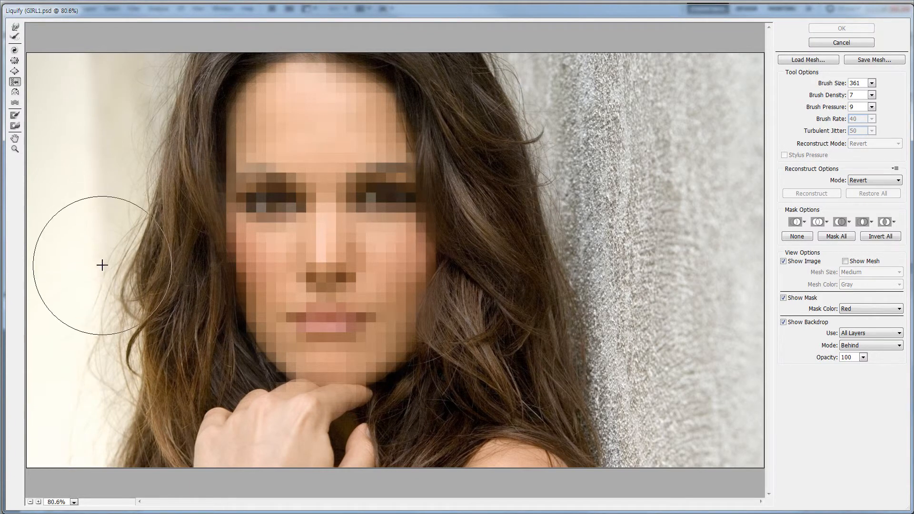
Step: Push the outer edge of the woman's hair inward along the bright background side, and compare it with the original through the backdrop opacity
drag(102, 294, 101, 369)
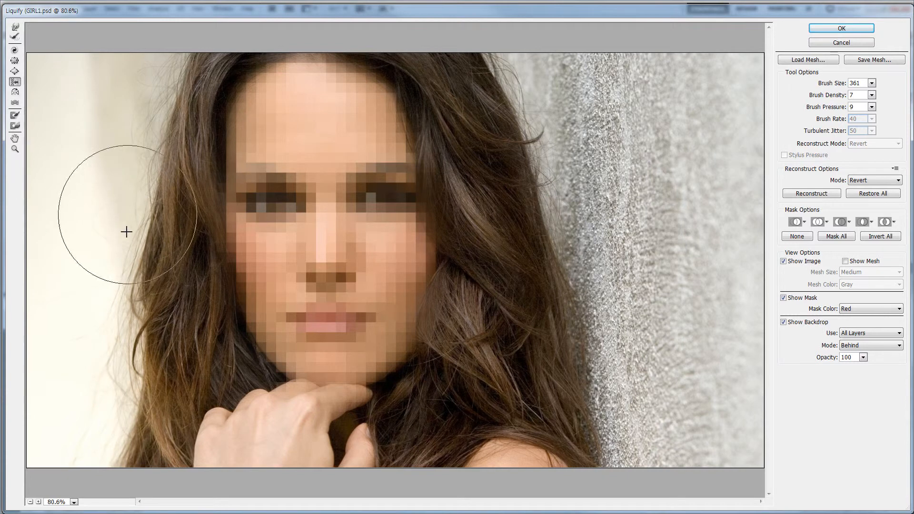
drag(105, 336, 101, 388)
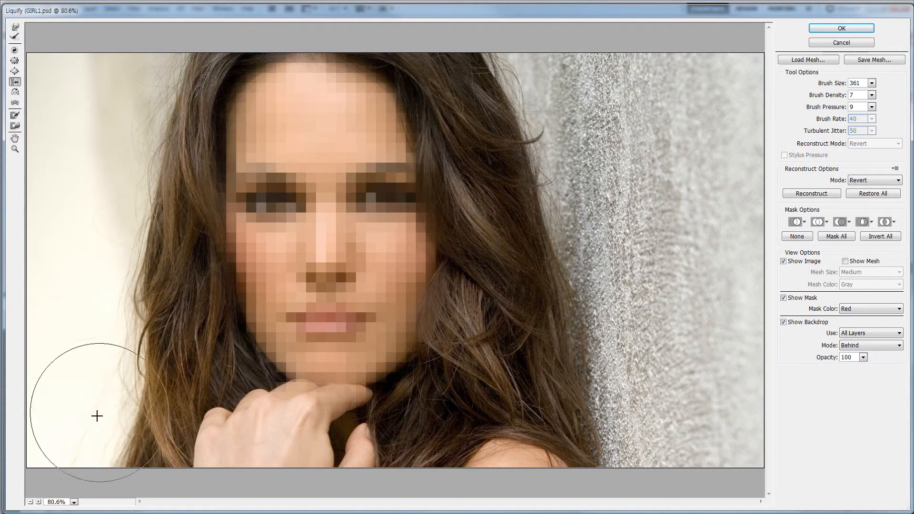
mouse_move(94, 422)
mouse_down()
mouse_move(90, 449)
mouse_move(116, 467)
mouse_up()
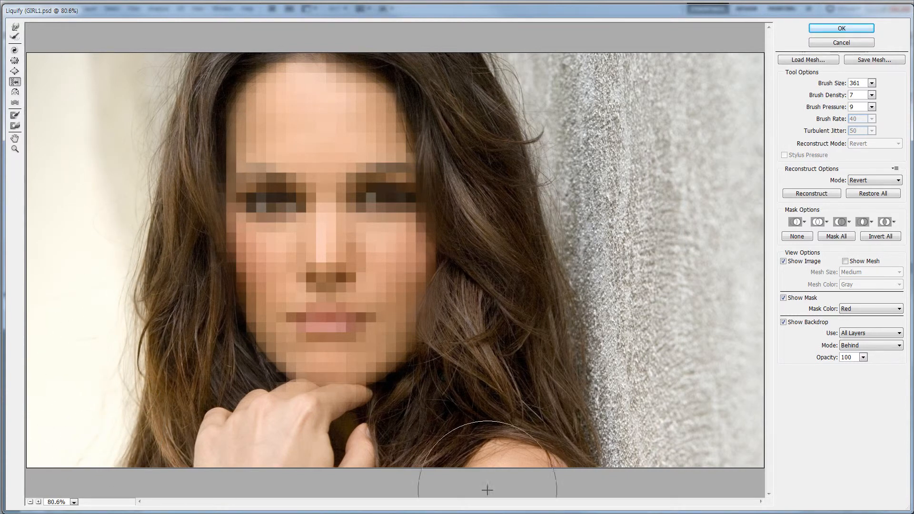
click(864, 358)
drag(864, 370, 890, 367)
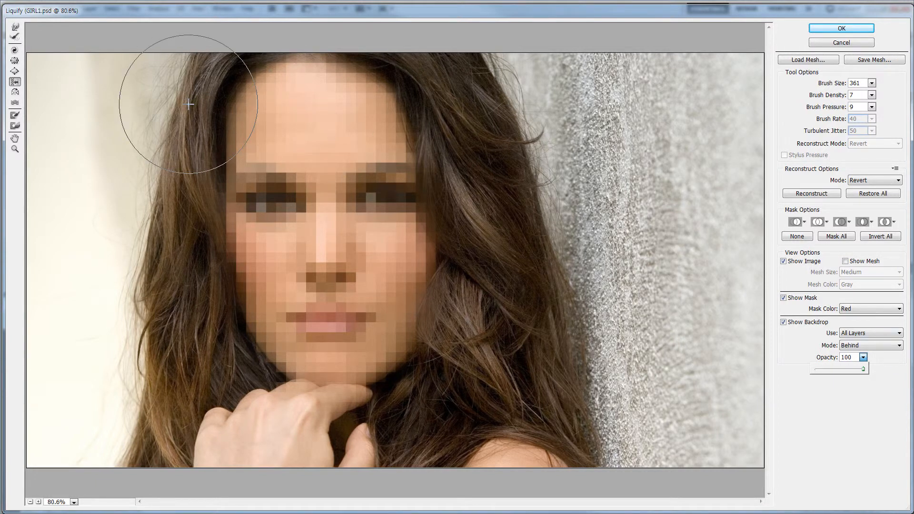
Step: Shape waves into the woman's hair on both sides of her face with downward Push Left strokes in normal and reversed direction
mouse_move(189, 104)
mouse_down()
mouse_move(174, 246)
mouse_move(168, 245)
mouse_move(176, 243)
mouse_move(182, 377)
mouse_up()
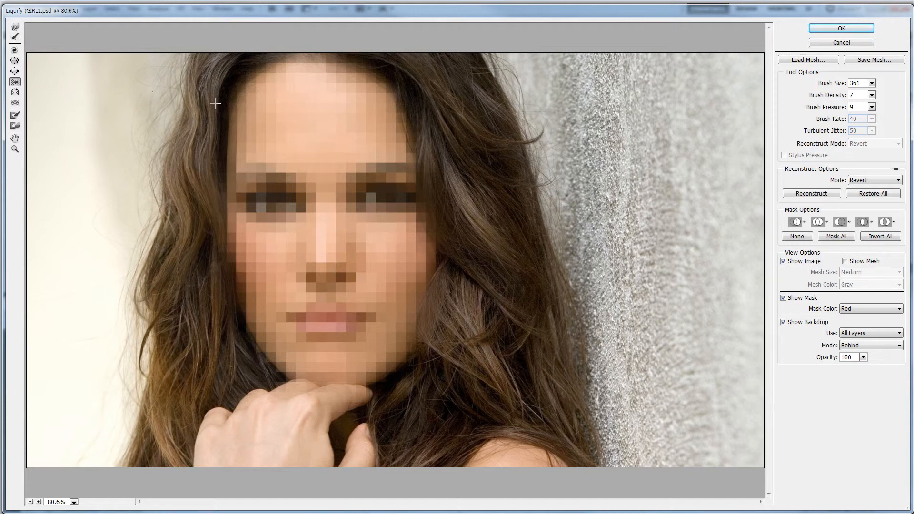
key(alt)
drag(169, 245, 163, 300)
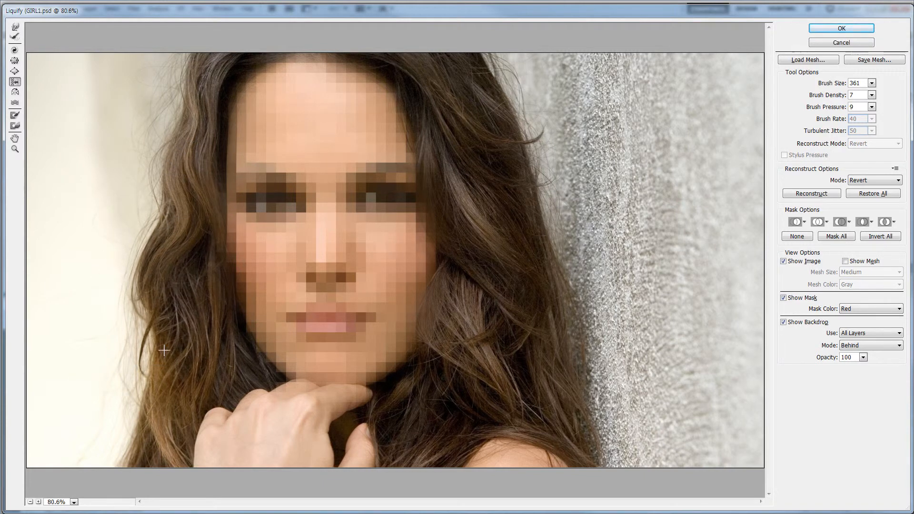
drag(164, 371, 154, 455)
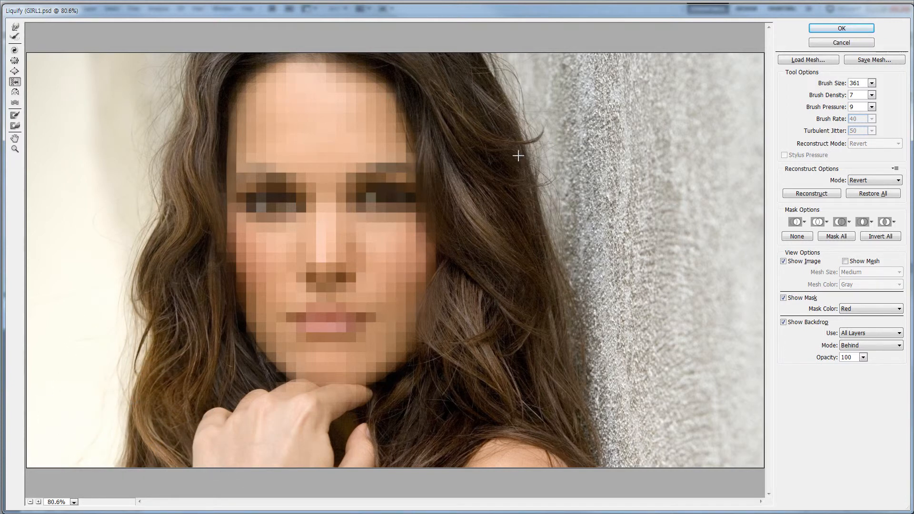
key(alt)
mouse_move(509, 91)
mouse_down()
mouse_move(506, 167)
mouse_move(520, 214)
mouse_move(515, 333)
mouse_move(530, 373)
mouse_up()
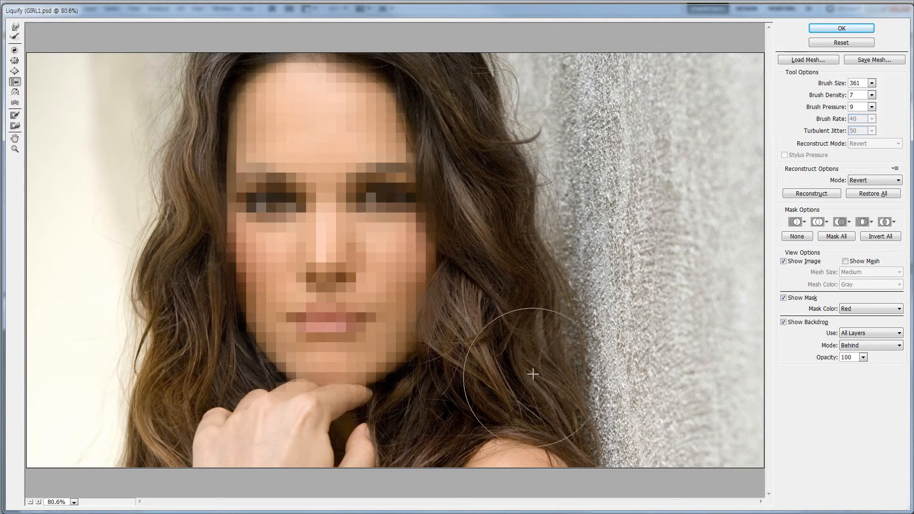
drag(519, 243, 521, 287)
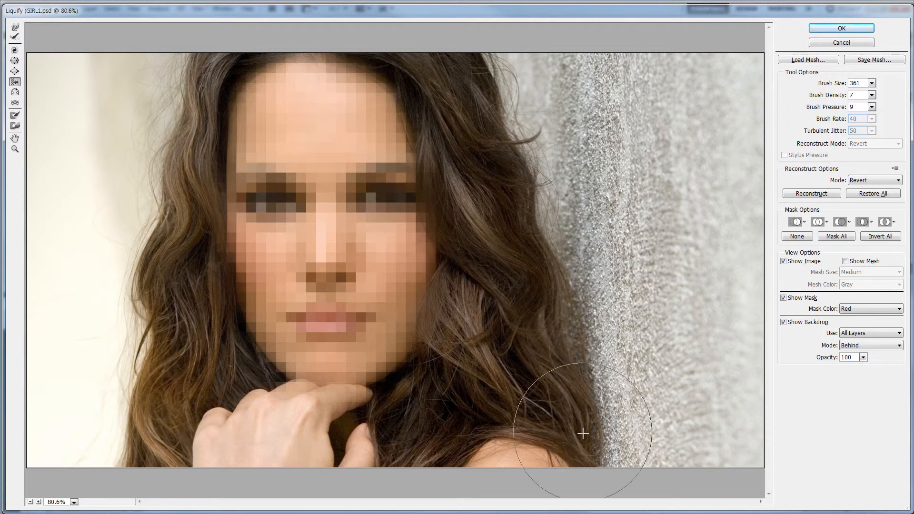
Step: Compare the wavy hair with the original through the backdrop opacity and leave the Liquify filter without applying changes
click(866, 358)
drag(862, 369, 908, 371)
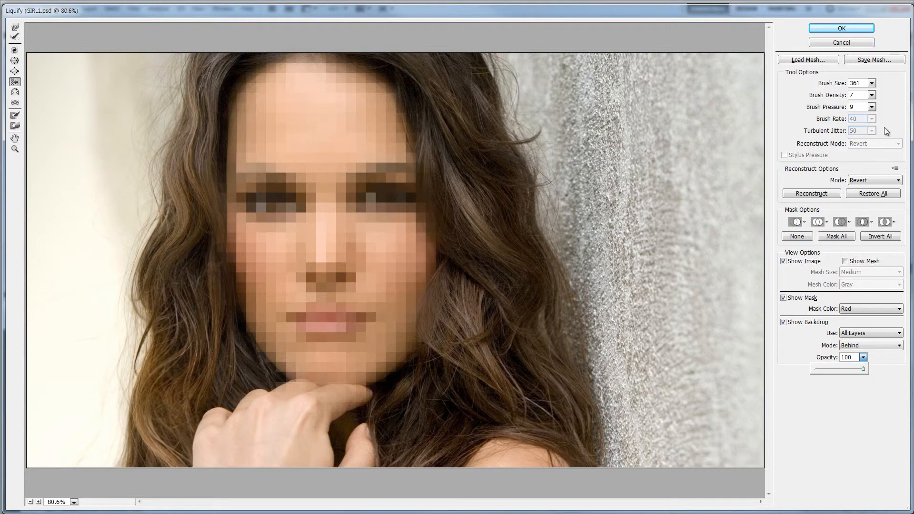
click(842, 42)
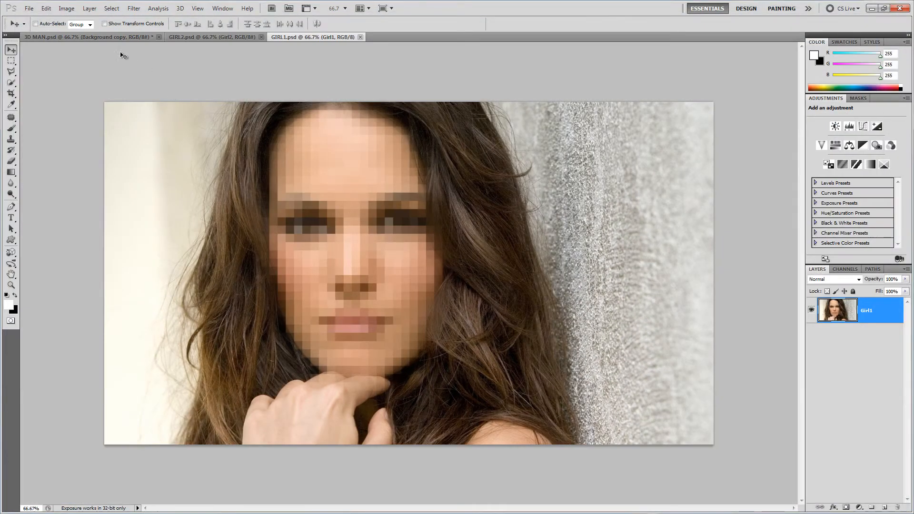
Step: Return to the 3D MAN image and open its Background copy layer in the Liquify filter
click(90, 37)
click(134, 8)
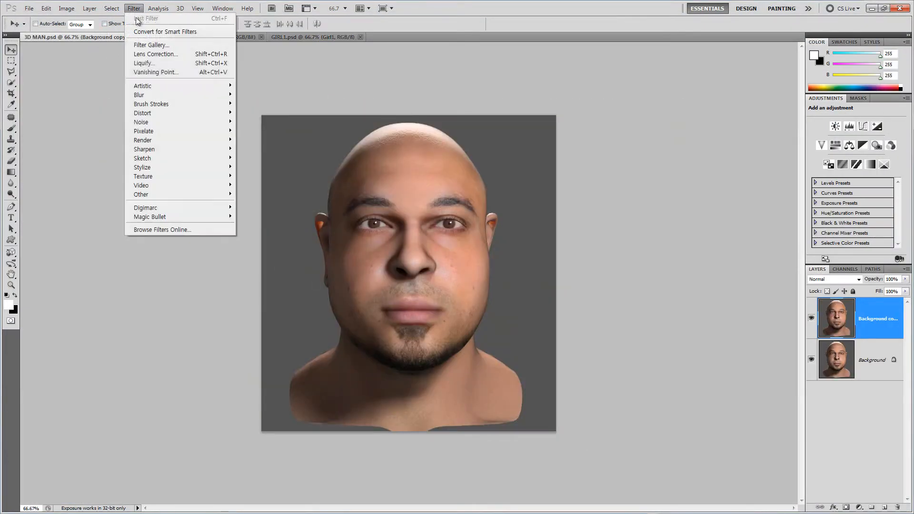
click(164, 62)
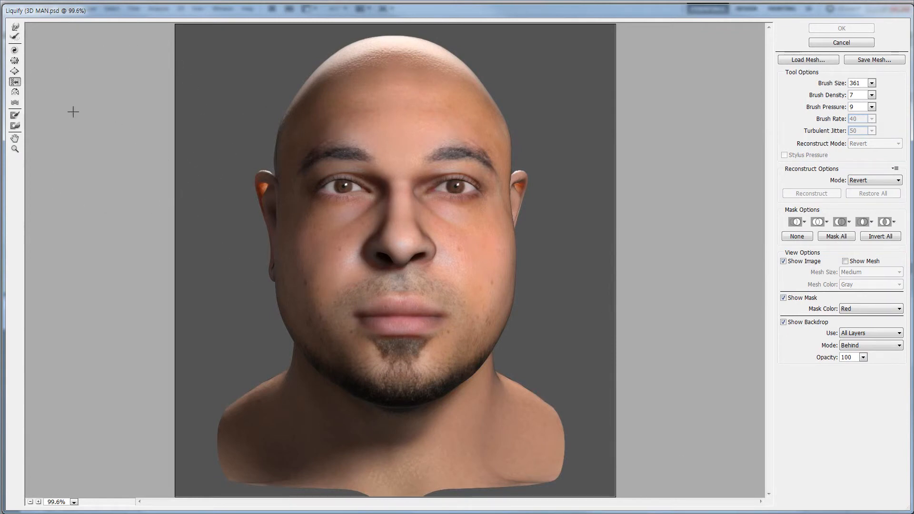
Step: Try the Mirror tool with a downward stroke along the shadowed side of the man's head, and undo it
click(16, 82)
click(15, 92)
mouse_move(286, 79)
mouse_down()
mouse_move(282, 316)
mouse_move(271, 321)
mouse_up()
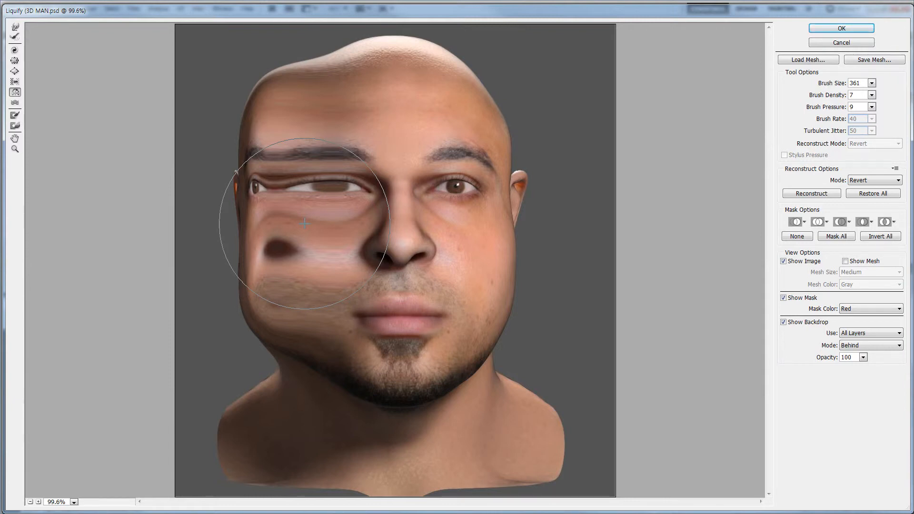
key(ctrl+z)
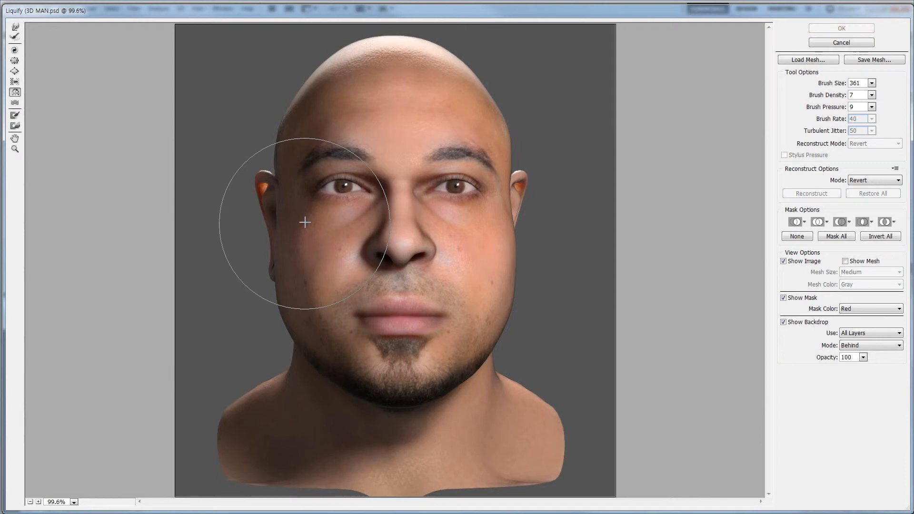
Step: Set the Turbulence tool's brush rate to 100 and distort the man's left eye and eyebrow
click(16, 107)
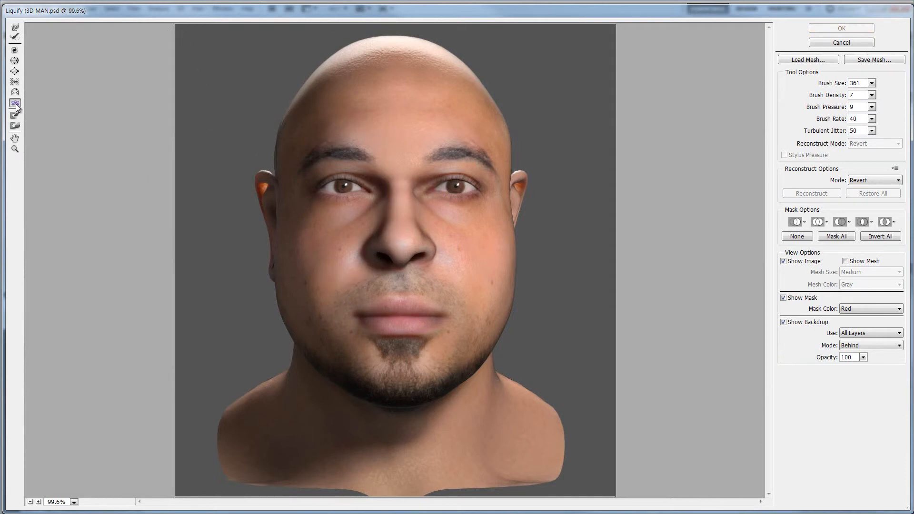
click(872, 119)
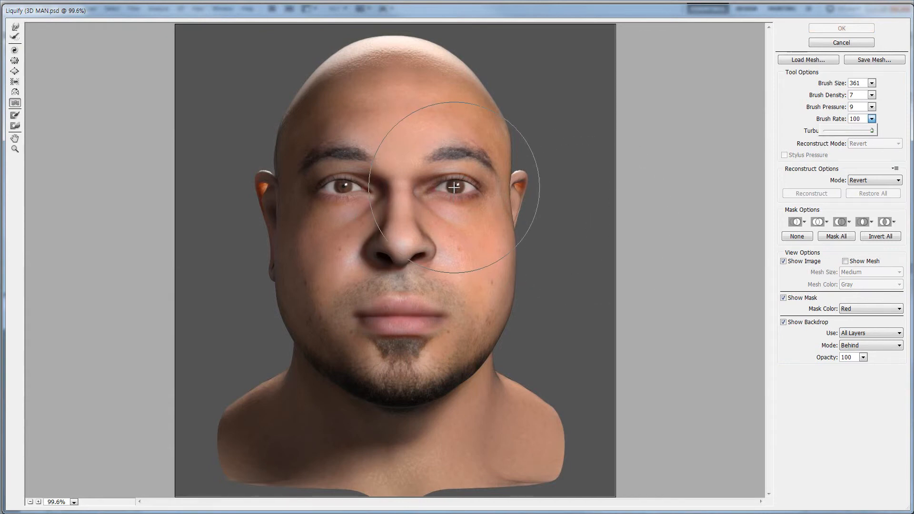
drag(453, 189, 455, 187)
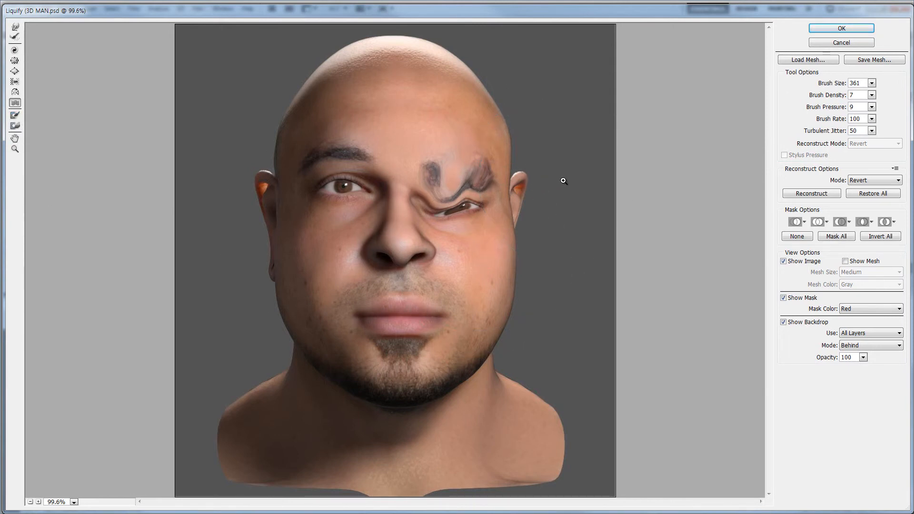
Step: Undo the turbulence distortion and paint a freeze mask over the man's lower face, chin, neck and left shoulder
key(ctrl+z)
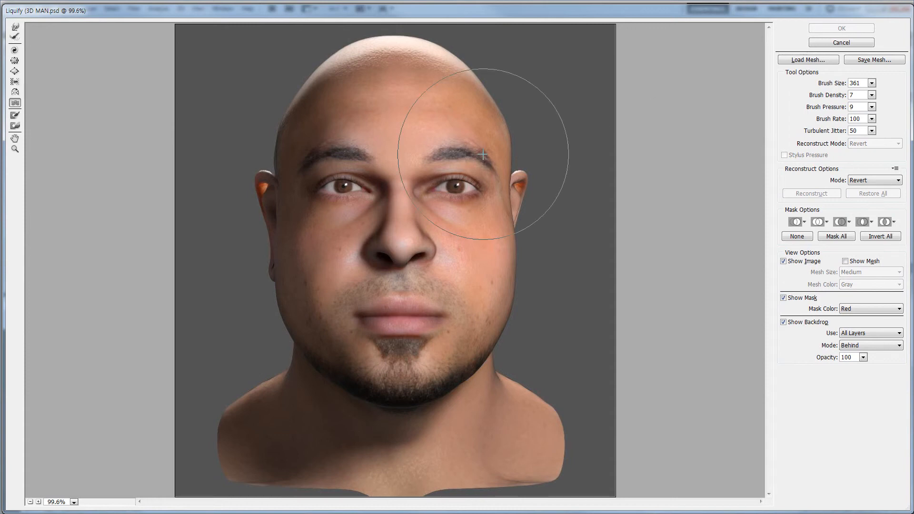
click(18, 118)
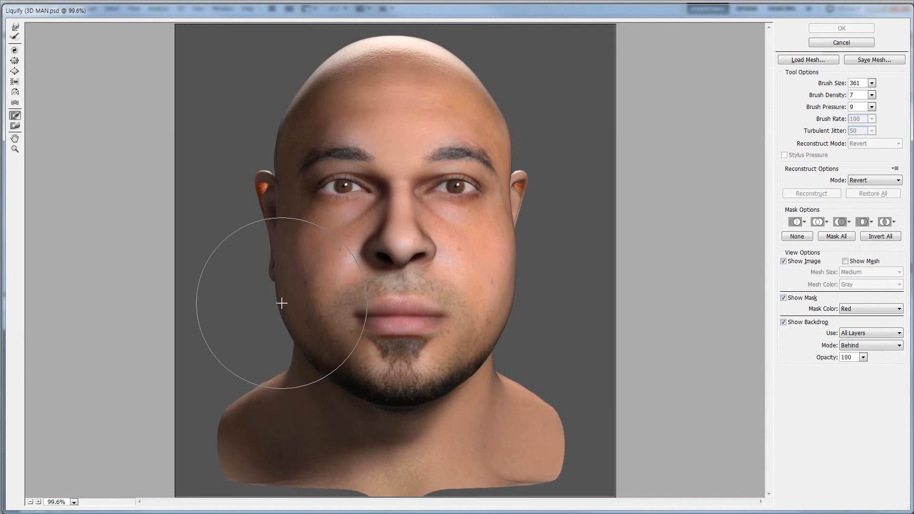
mouse_move(281, 302)
mouse_down()
mouse_move(342, 276)
mouse_move(304, 327)
mouse_move(338, 330)
mouse_move(406, 278)
mouse_move(405, 333)
mouse_move(449, 301)
mouse_move(473, 307)
mouse_move(497, 374)
mouse_move(473, 426)
mouse_move(527, 420)
mouse_up()
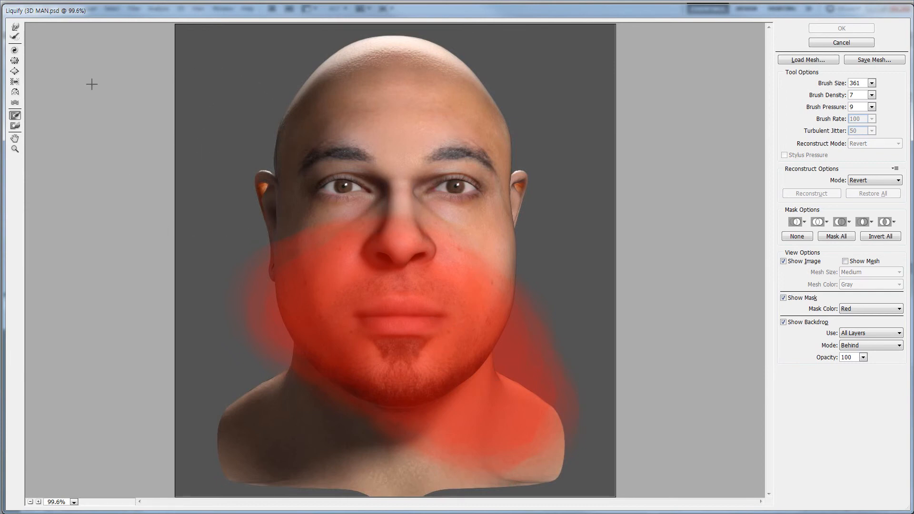
Step: Push the unmasked upper left side of the man's skull inward with the Forward Warp tool
click(15, 27)
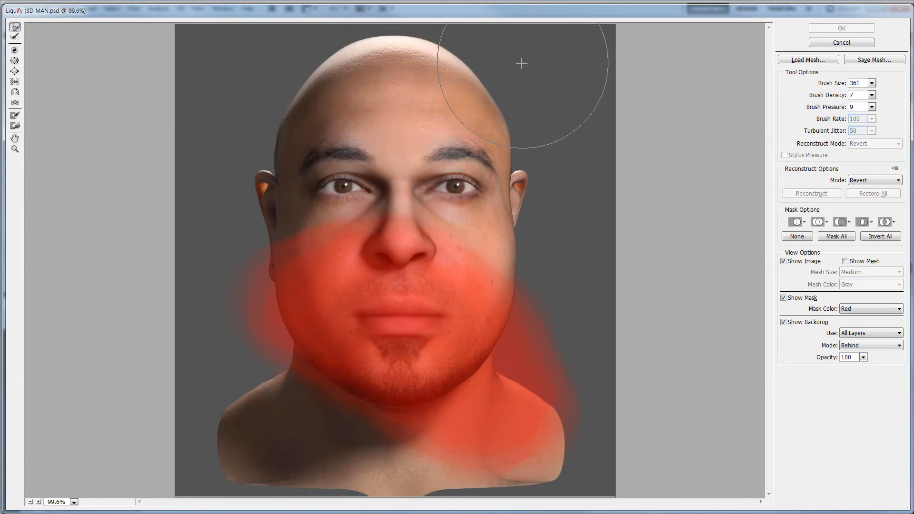
mouse_move(487, 90)
mouse_down()
mouse_move(471, 50)
mouse_move(442, 89)
mouse_move(464, 36)
mouse_move(438, 80)
mouse_move(481, 50)
mouse_move(454, 78)
mouse_up()
mouse_move(467, 48)
mouse_down()
mouse_move(453, 75)
mouse_move(459, 85)
mouse_move(465, 78)
mouse_move(454, 83)
mouse_up()
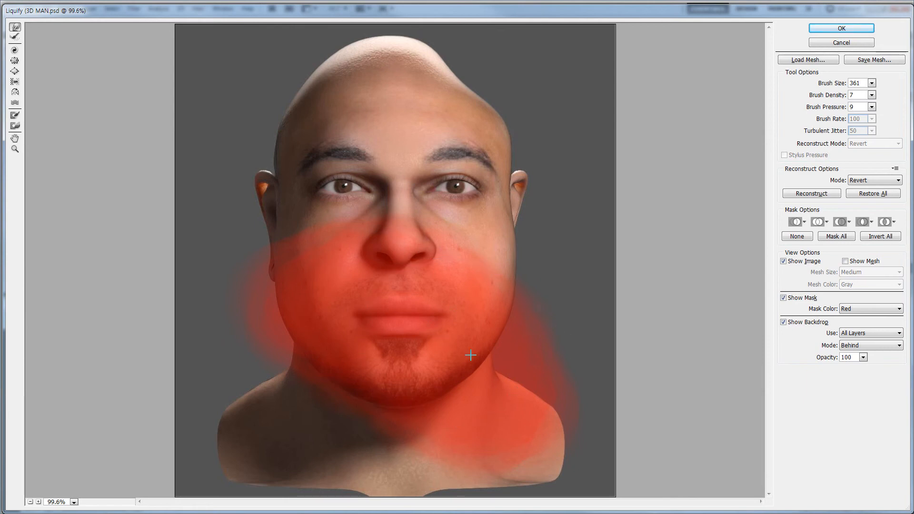
Step: Try magenta and settle on cyan as the mask color, and thaw the masked area over the lower face and neck
click(874, 309)
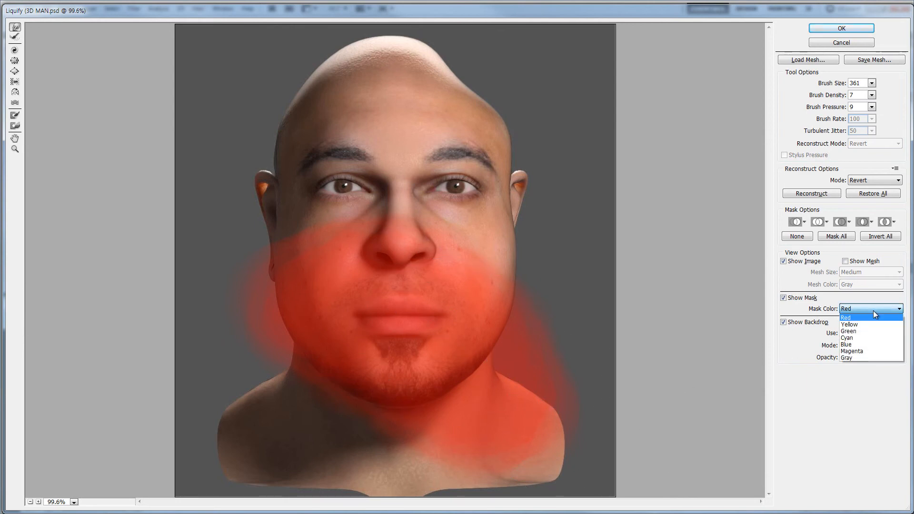
click(871, 351)
click(869, 310)
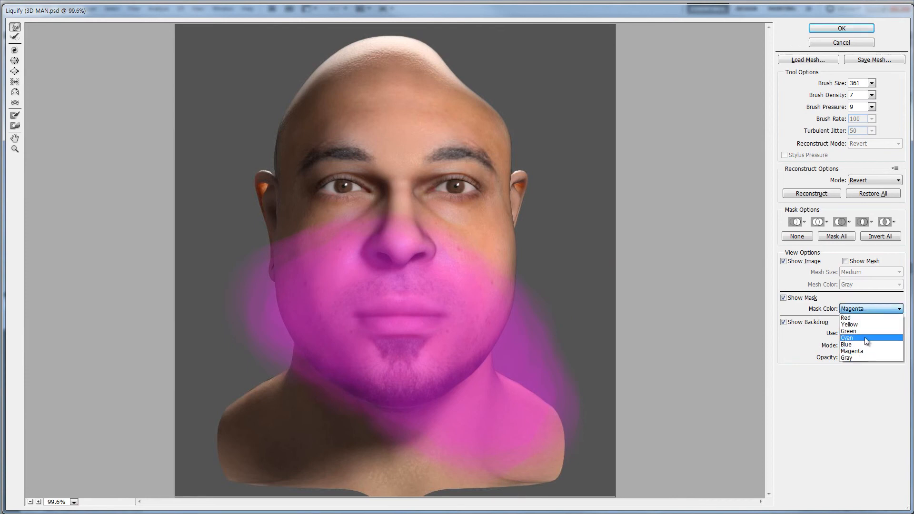
click(865, 338)
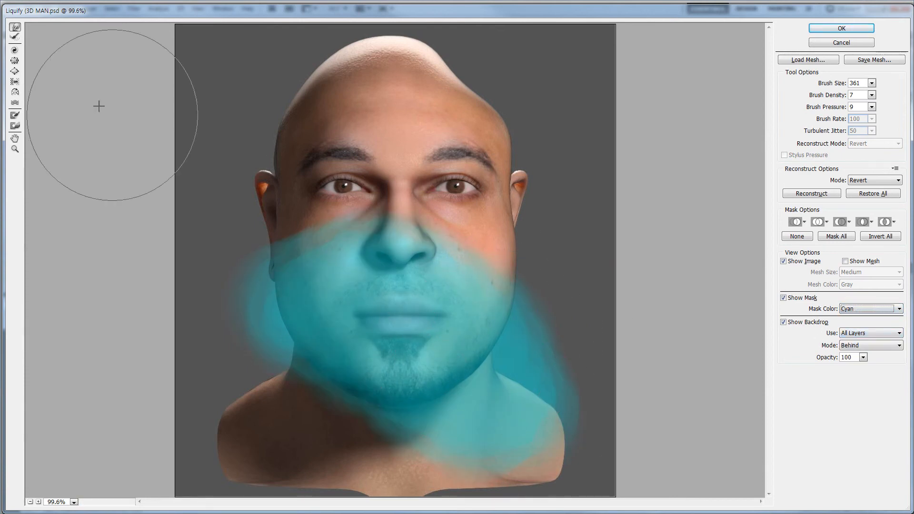
click(14, 126)
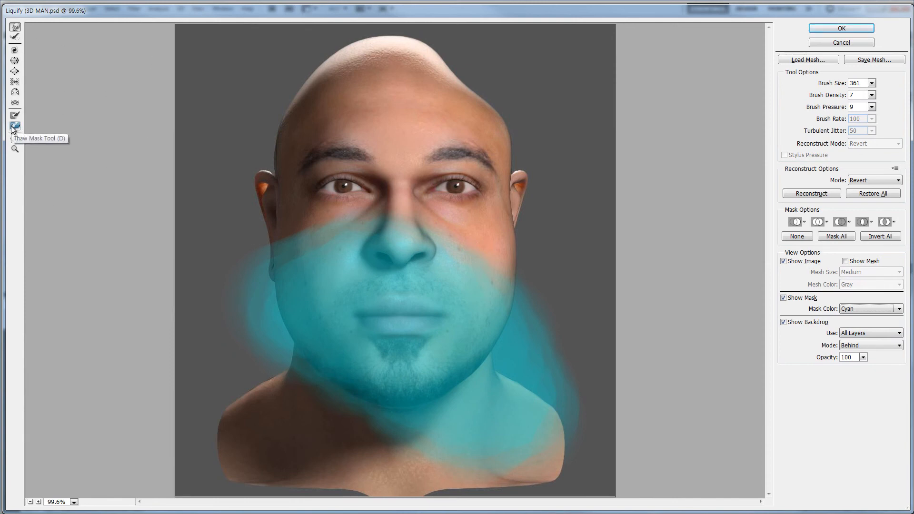
mouse_move(237, 325)
mouse_down()
mouse_move(297, 246)
mouse_move(254, 378)
mouse_move(280, 382)
mouse_move(419, 255)
mouse_move(473, 234)
mouse_move(346, 438)
mouse_move(451, 343)
mouse_move(534, 301)
mouse_move(520, 329)
mouse_move(572, 346)
mouse_move(534, 444)
mouse_move(562, 351)
mouse_up()
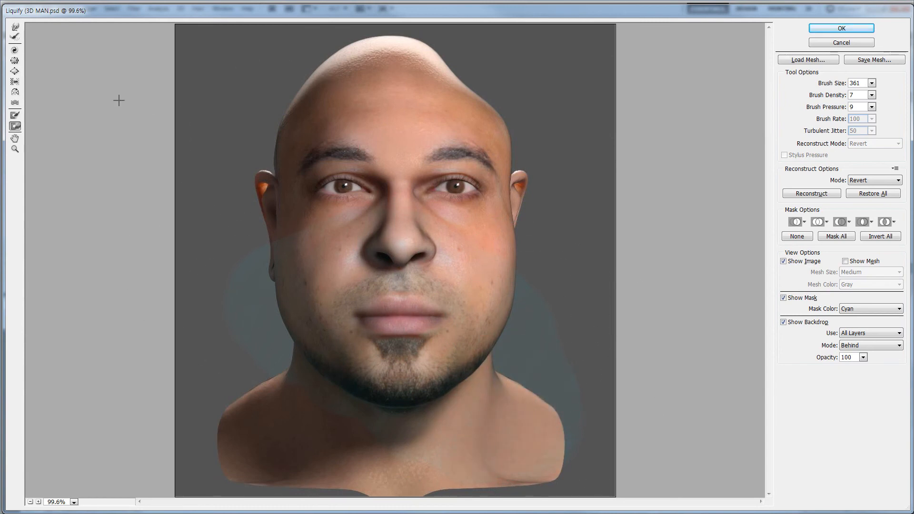
Step: Try Forward Warp strokes on the thawed left jaw and neck, and restore all distortions in the image
click(15, 26)
drag(513, 372, 484, 347)
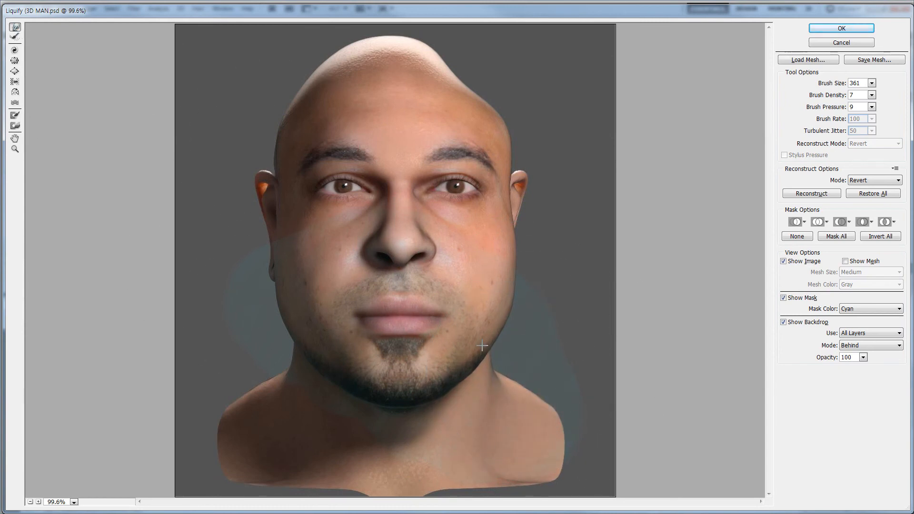
mouse_move(500, 384)
mouse_down()
mouse_move(469, 360)
mouse_move(453, 366)
mouse_up()
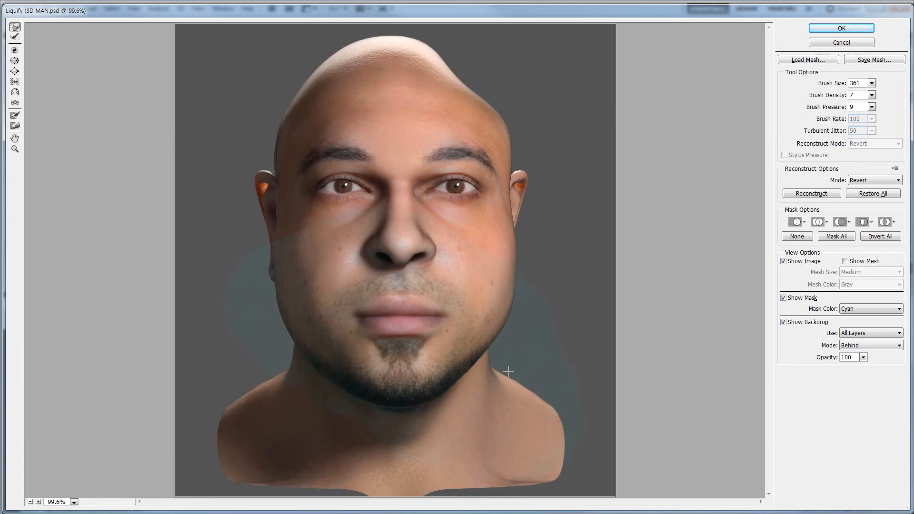
mouse_move(509, 372)
mouse_down()
mouse_move(481, 342)
mouse_move(508, 312)
mouse_up()
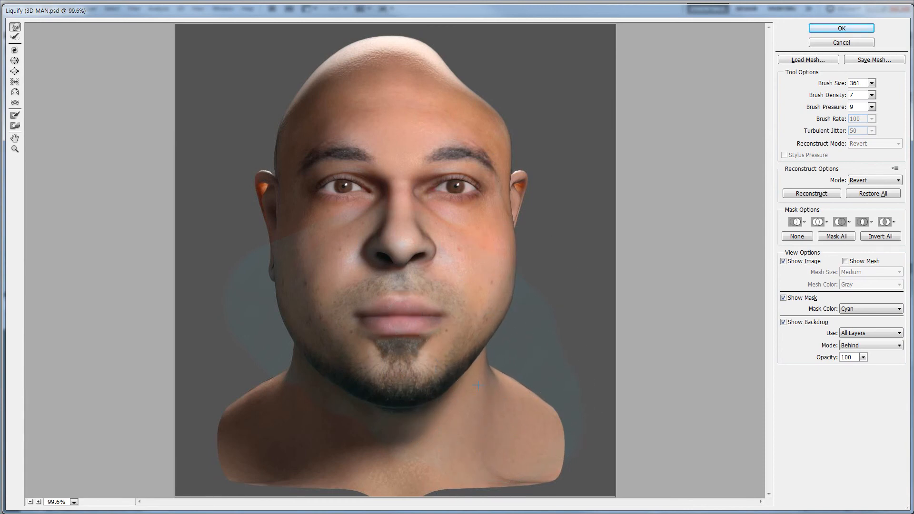
drag(488, 378, 464, 355)
click(873, 193)
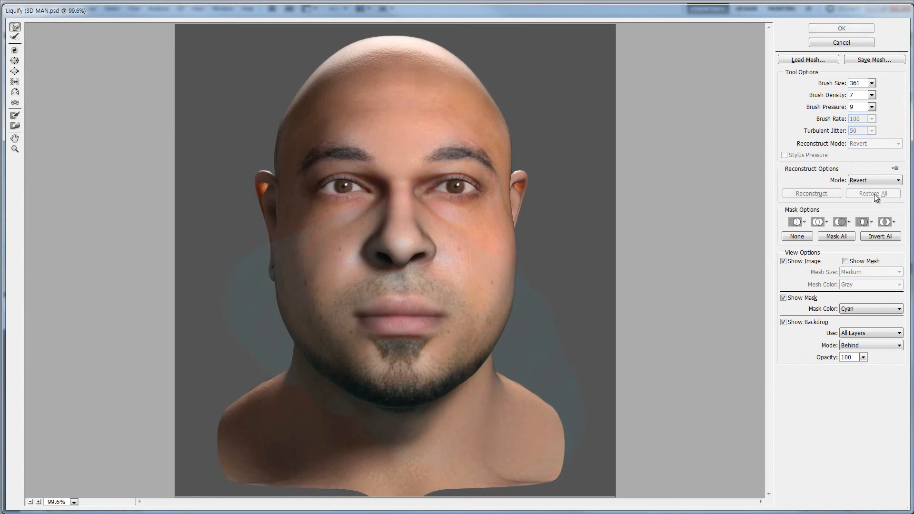